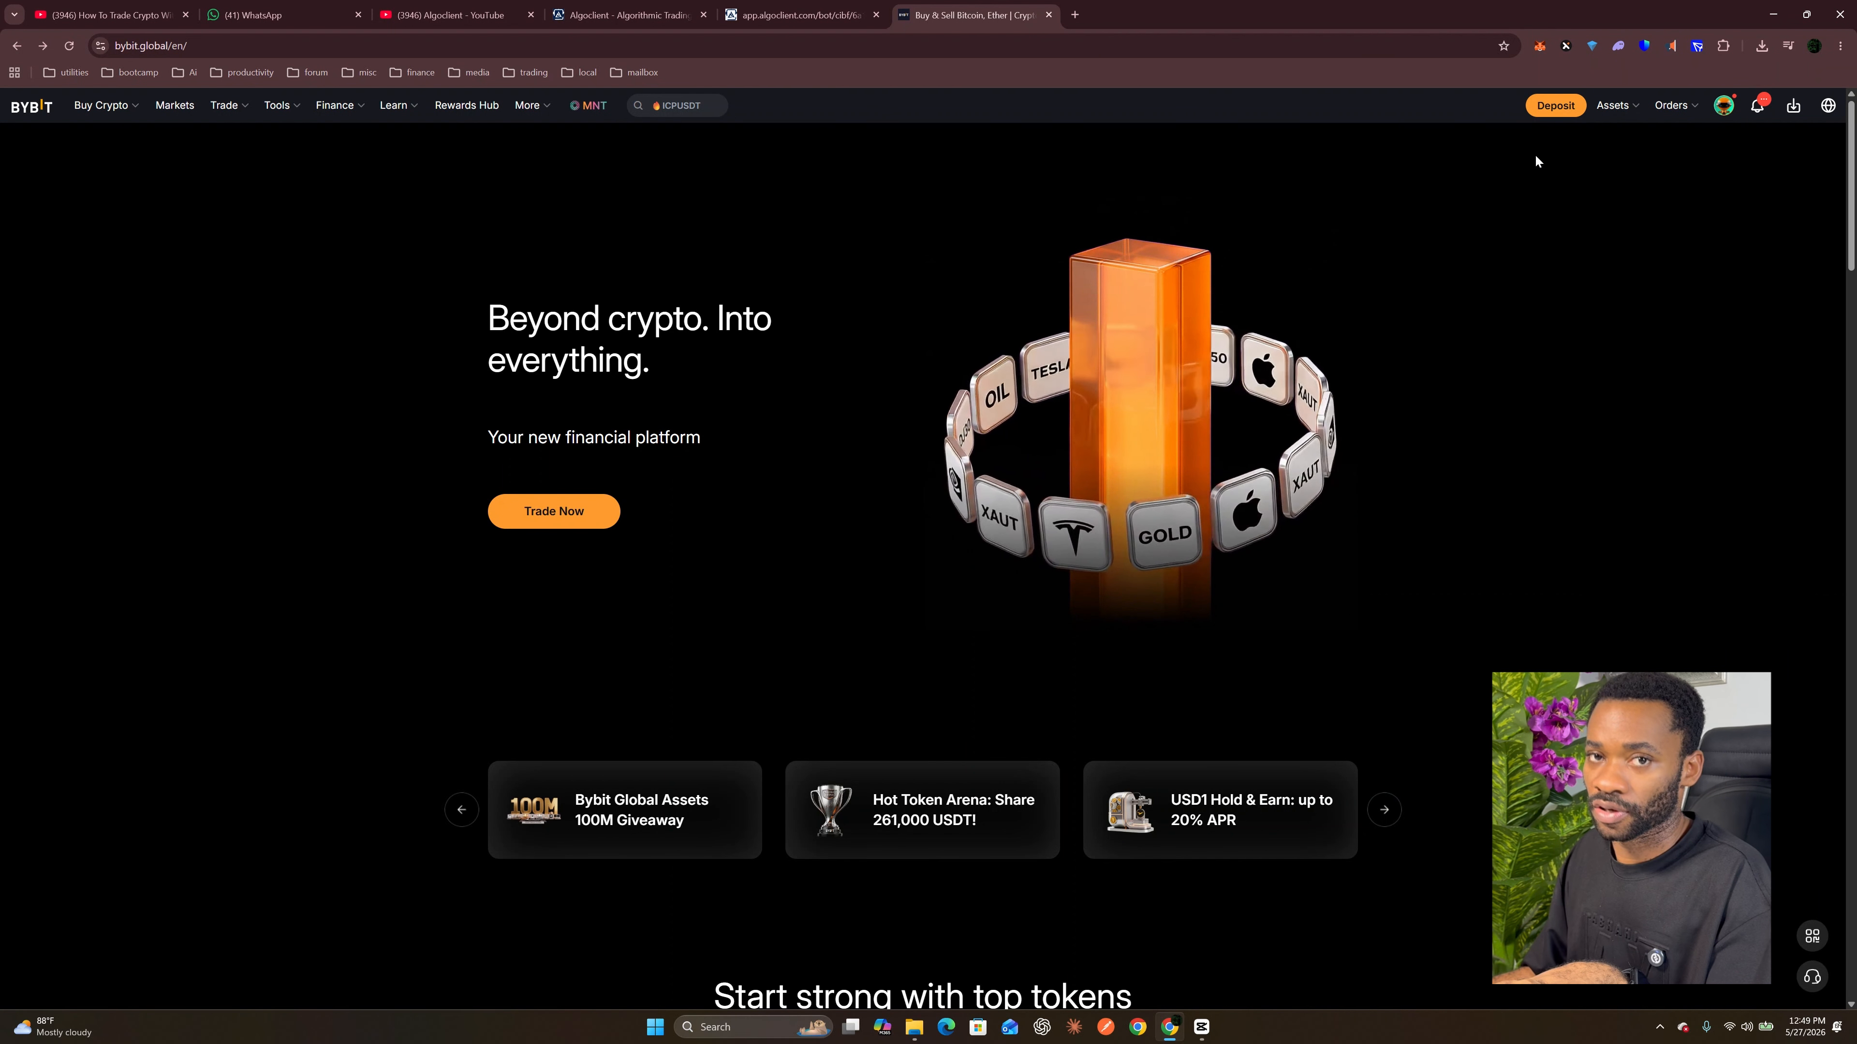
- Open the Bybit account's API management page and acknowledge the API key security notice
mouse_move(1703, 117)
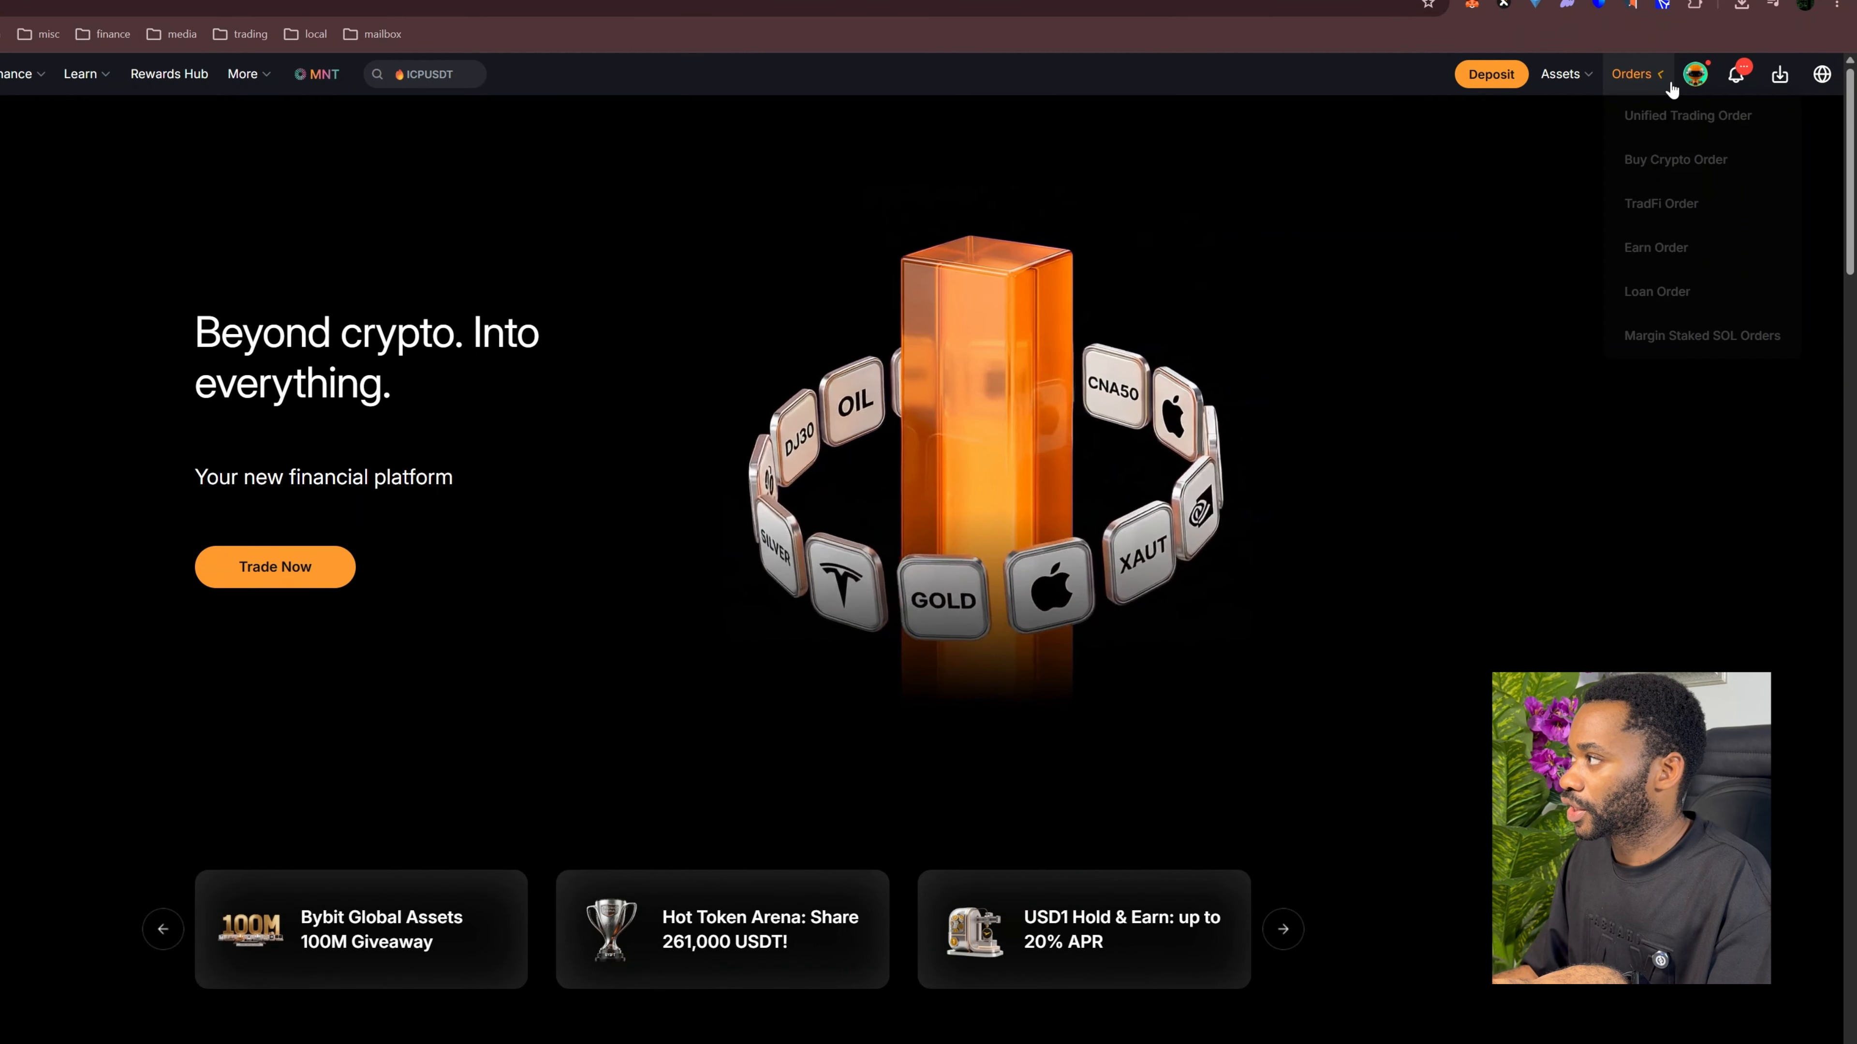
mouse_move(1695, 74)
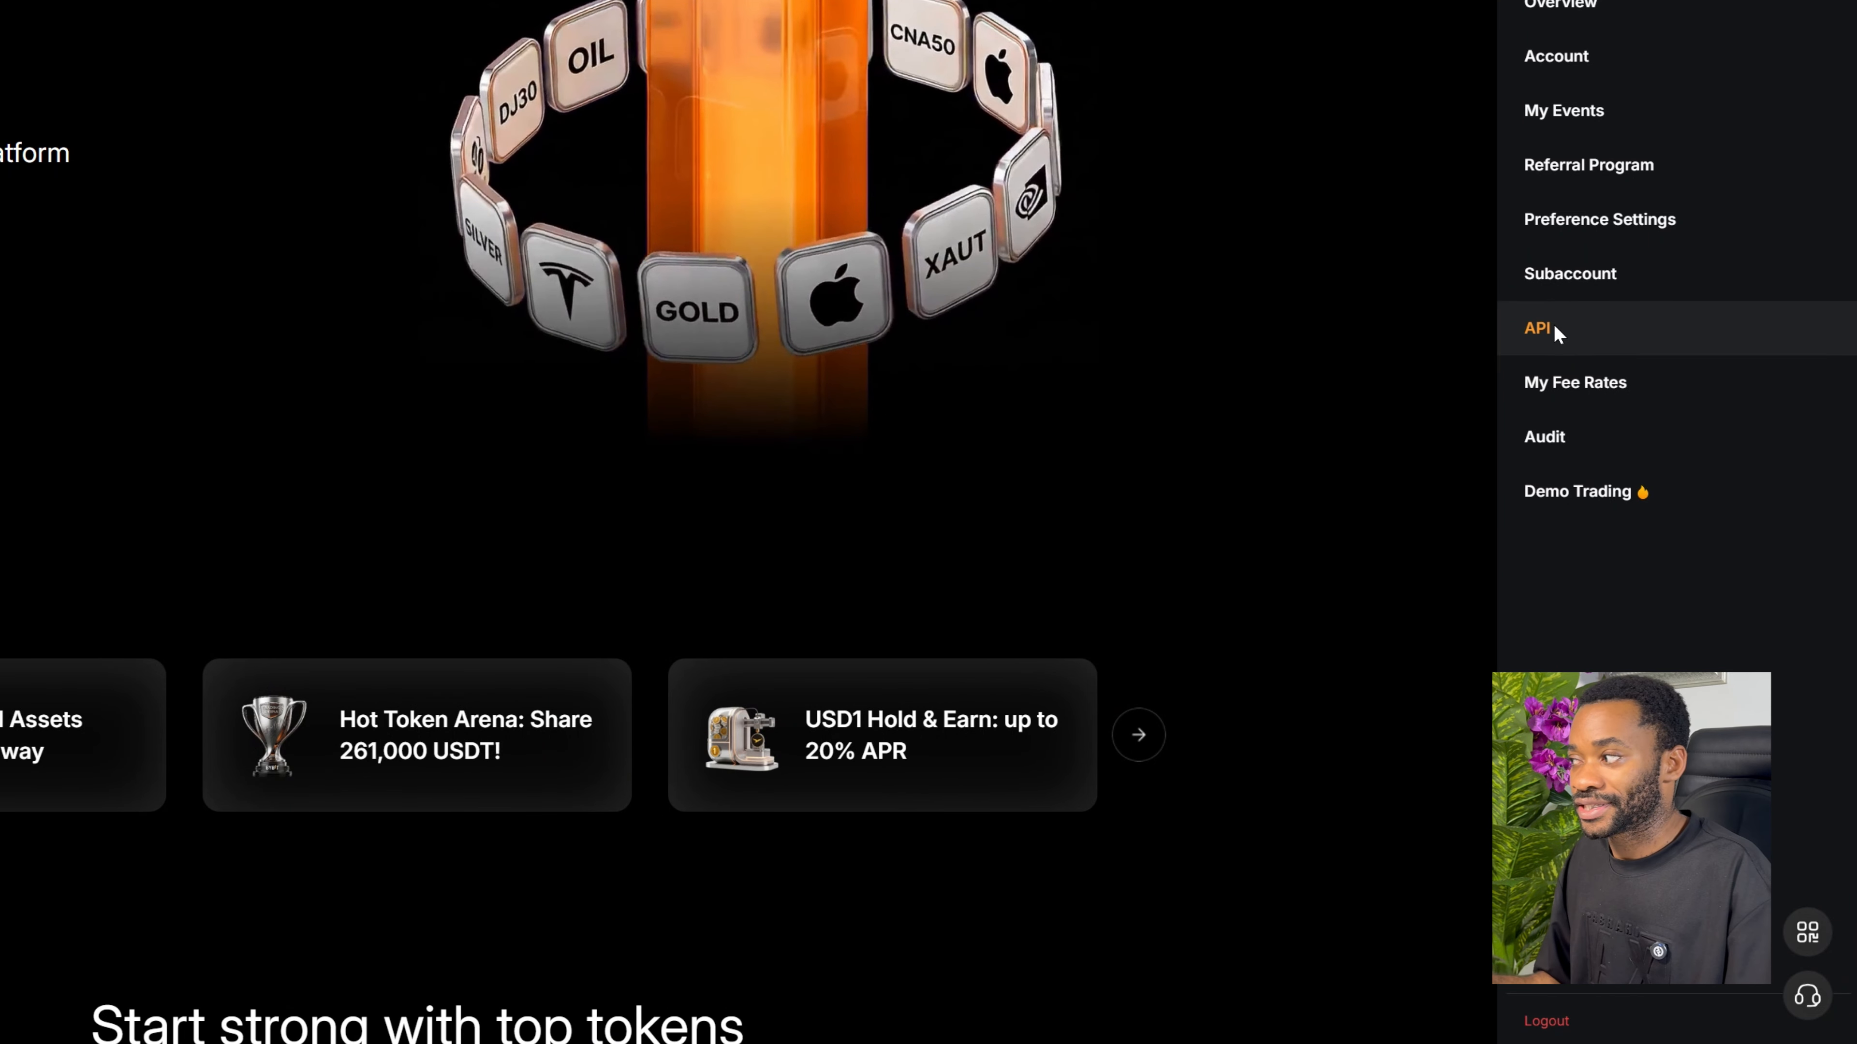
click(1528, 335)
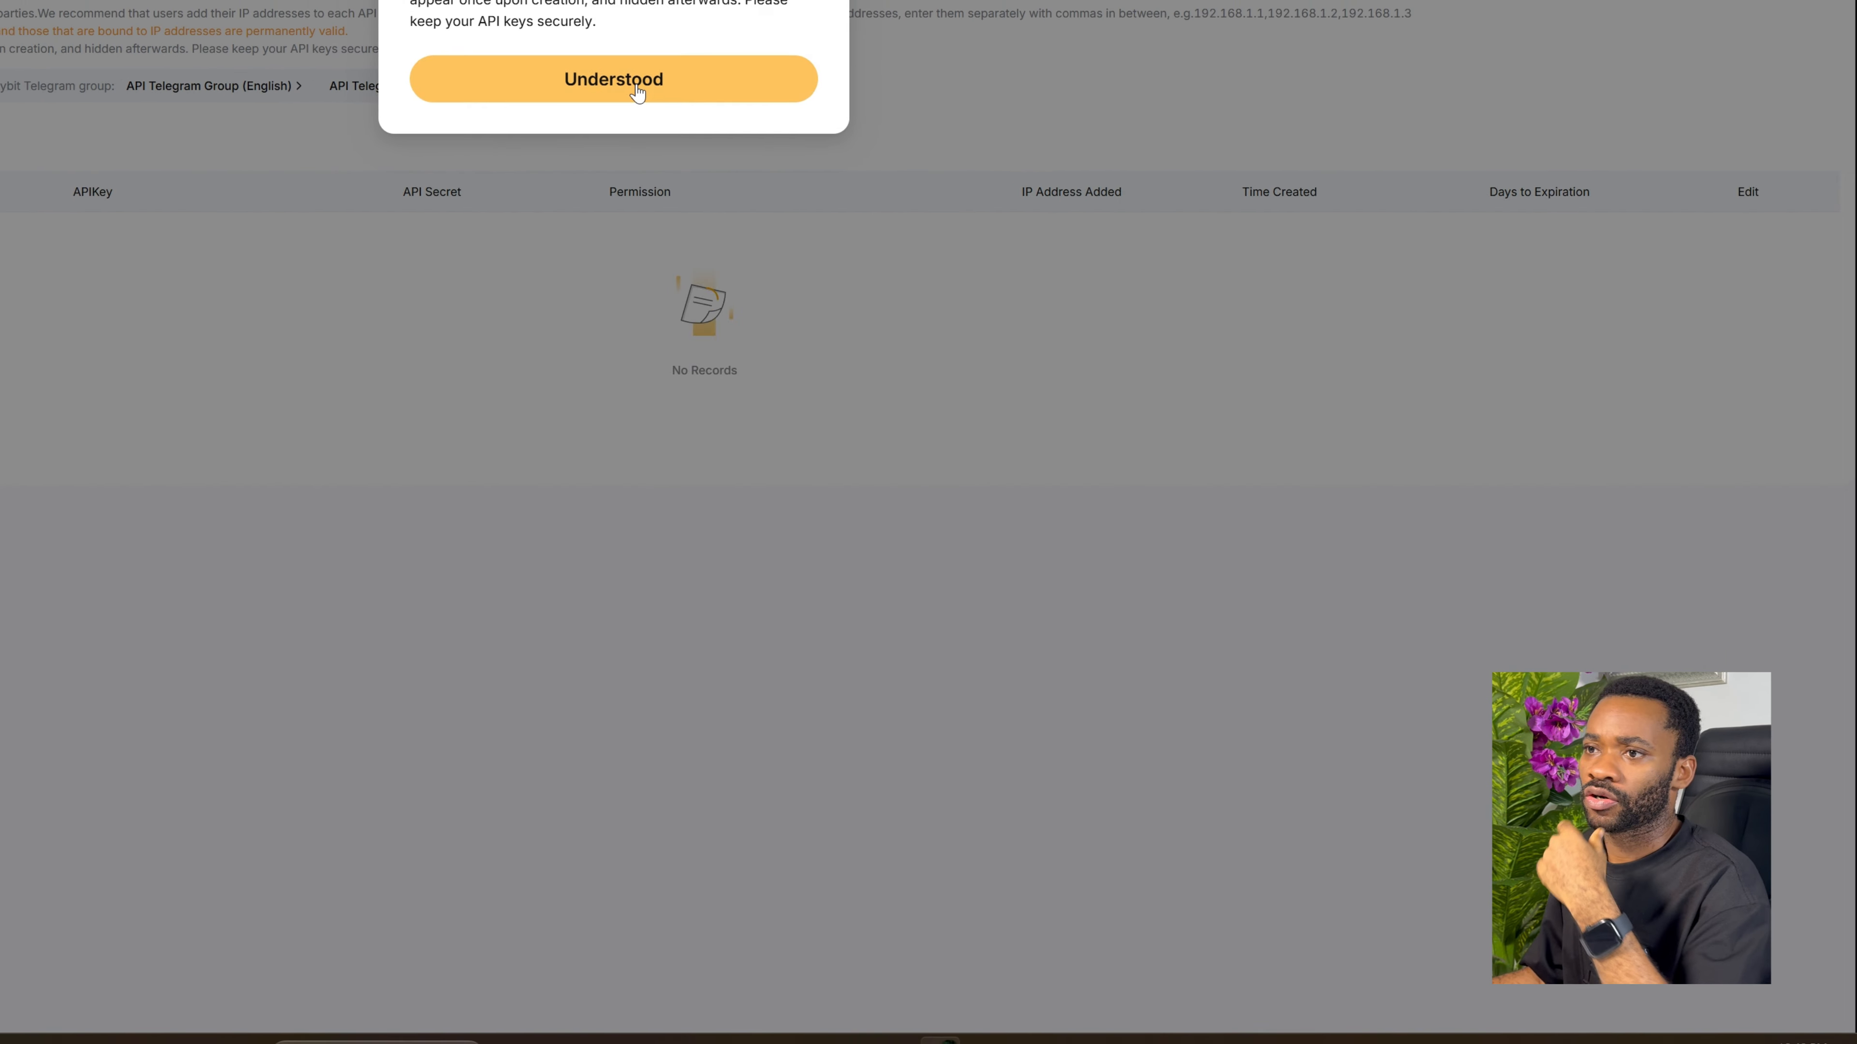
click(639, 84)
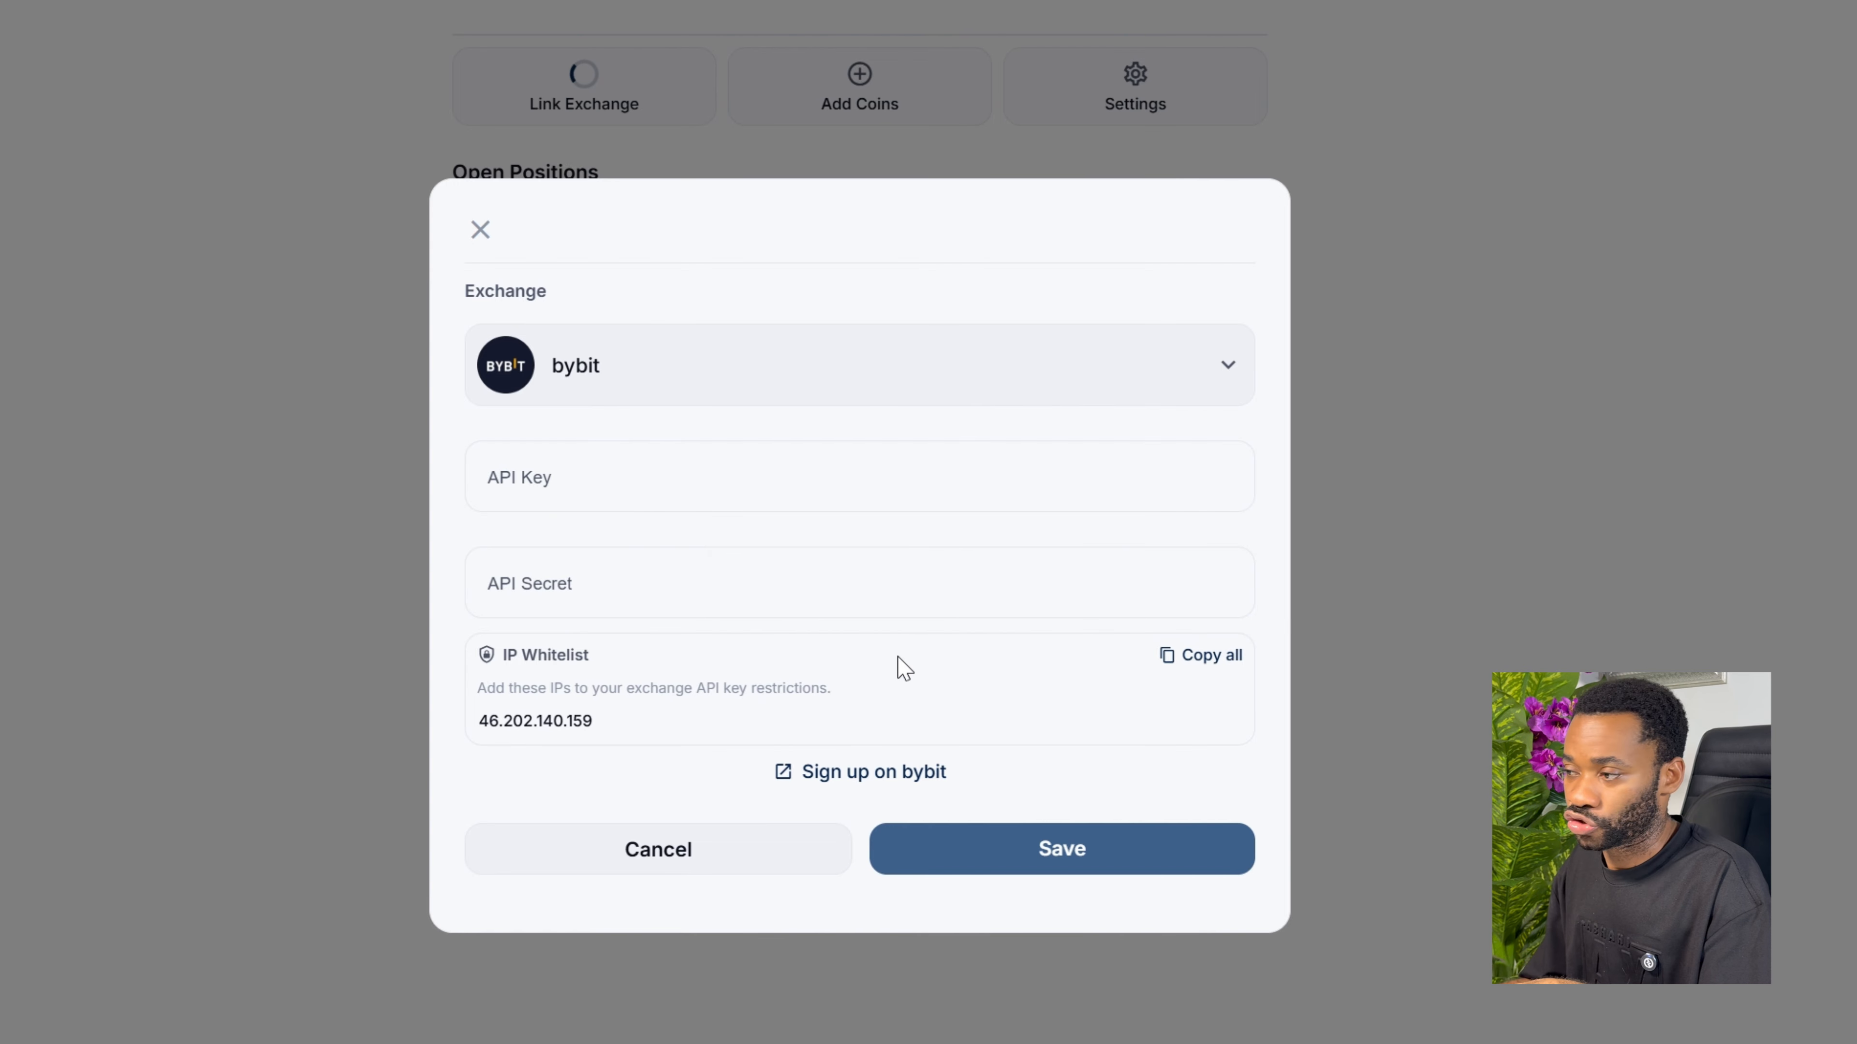
- Copy the whitelist IP from the Algoclient exchange-linking form and start a new system-generated API key on Bybit
click(1173, 661)
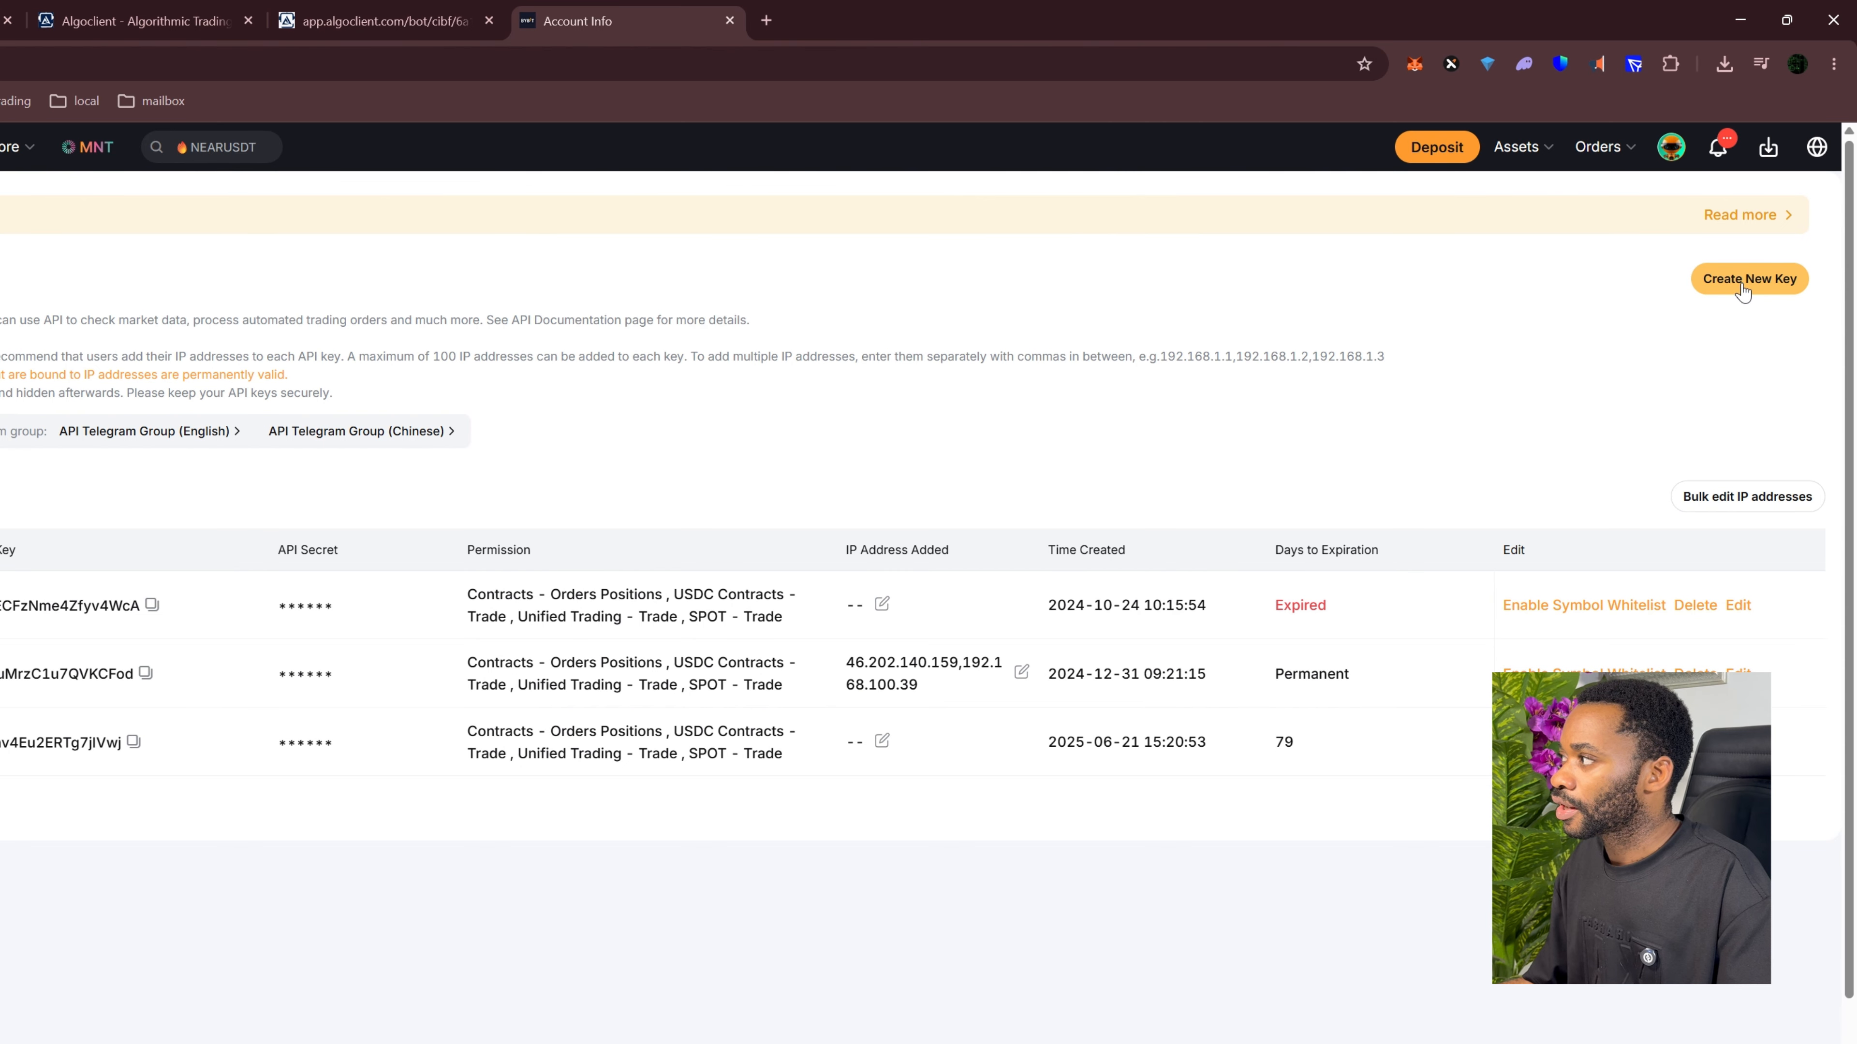
click(1742, 289)
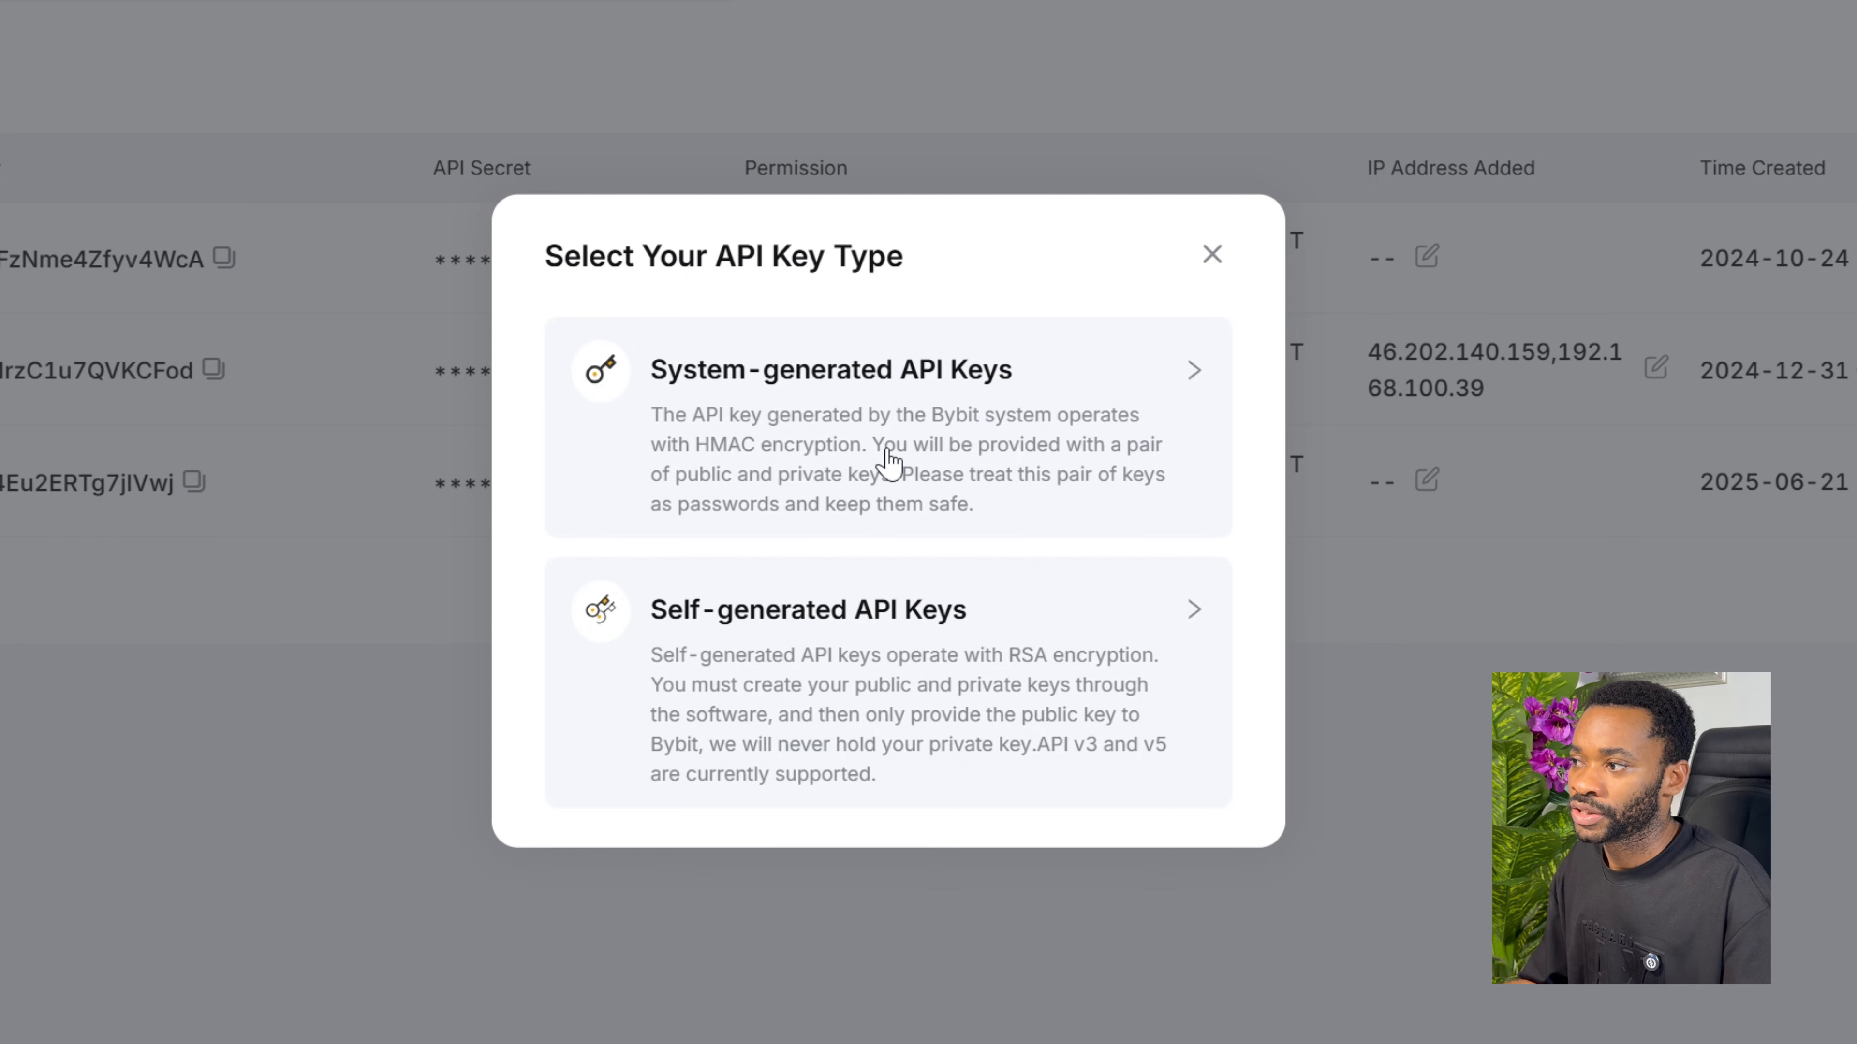
click(863, 472)
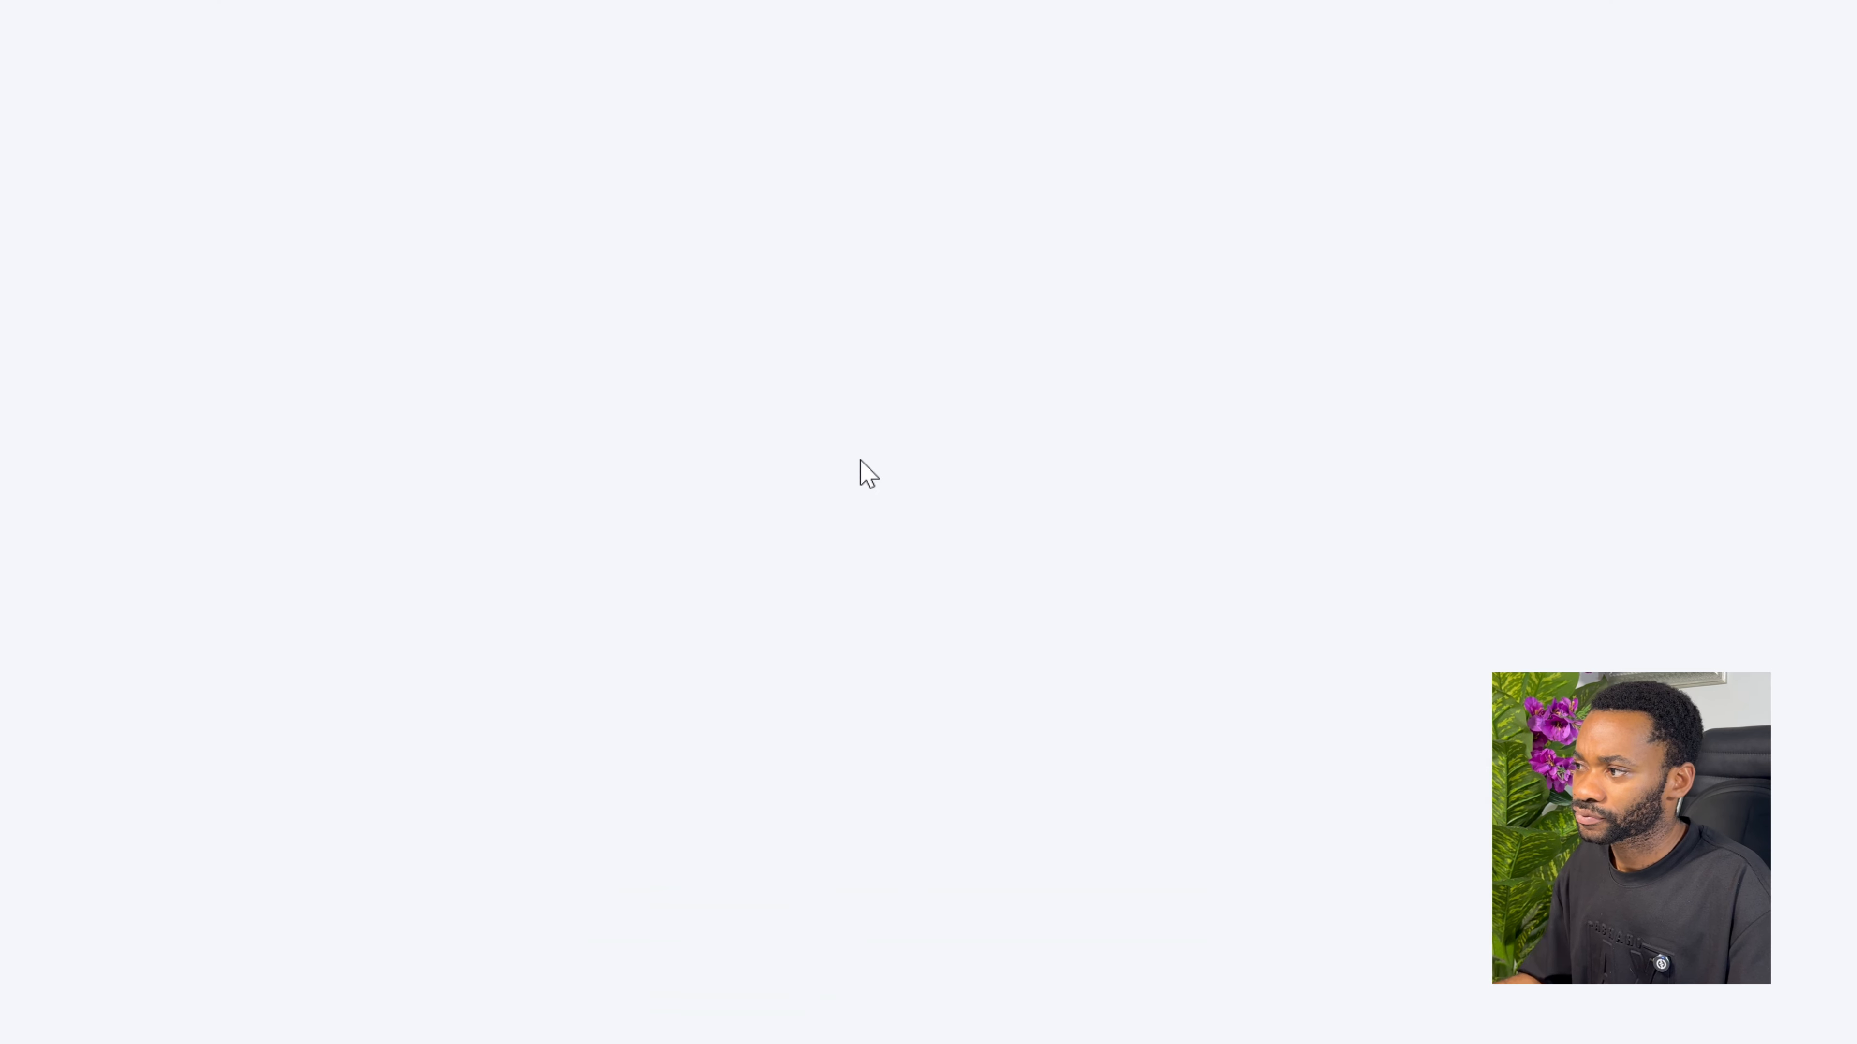
- Use the key for API Transaction and name it "Crypto Index bot 1"
click(417, 190)
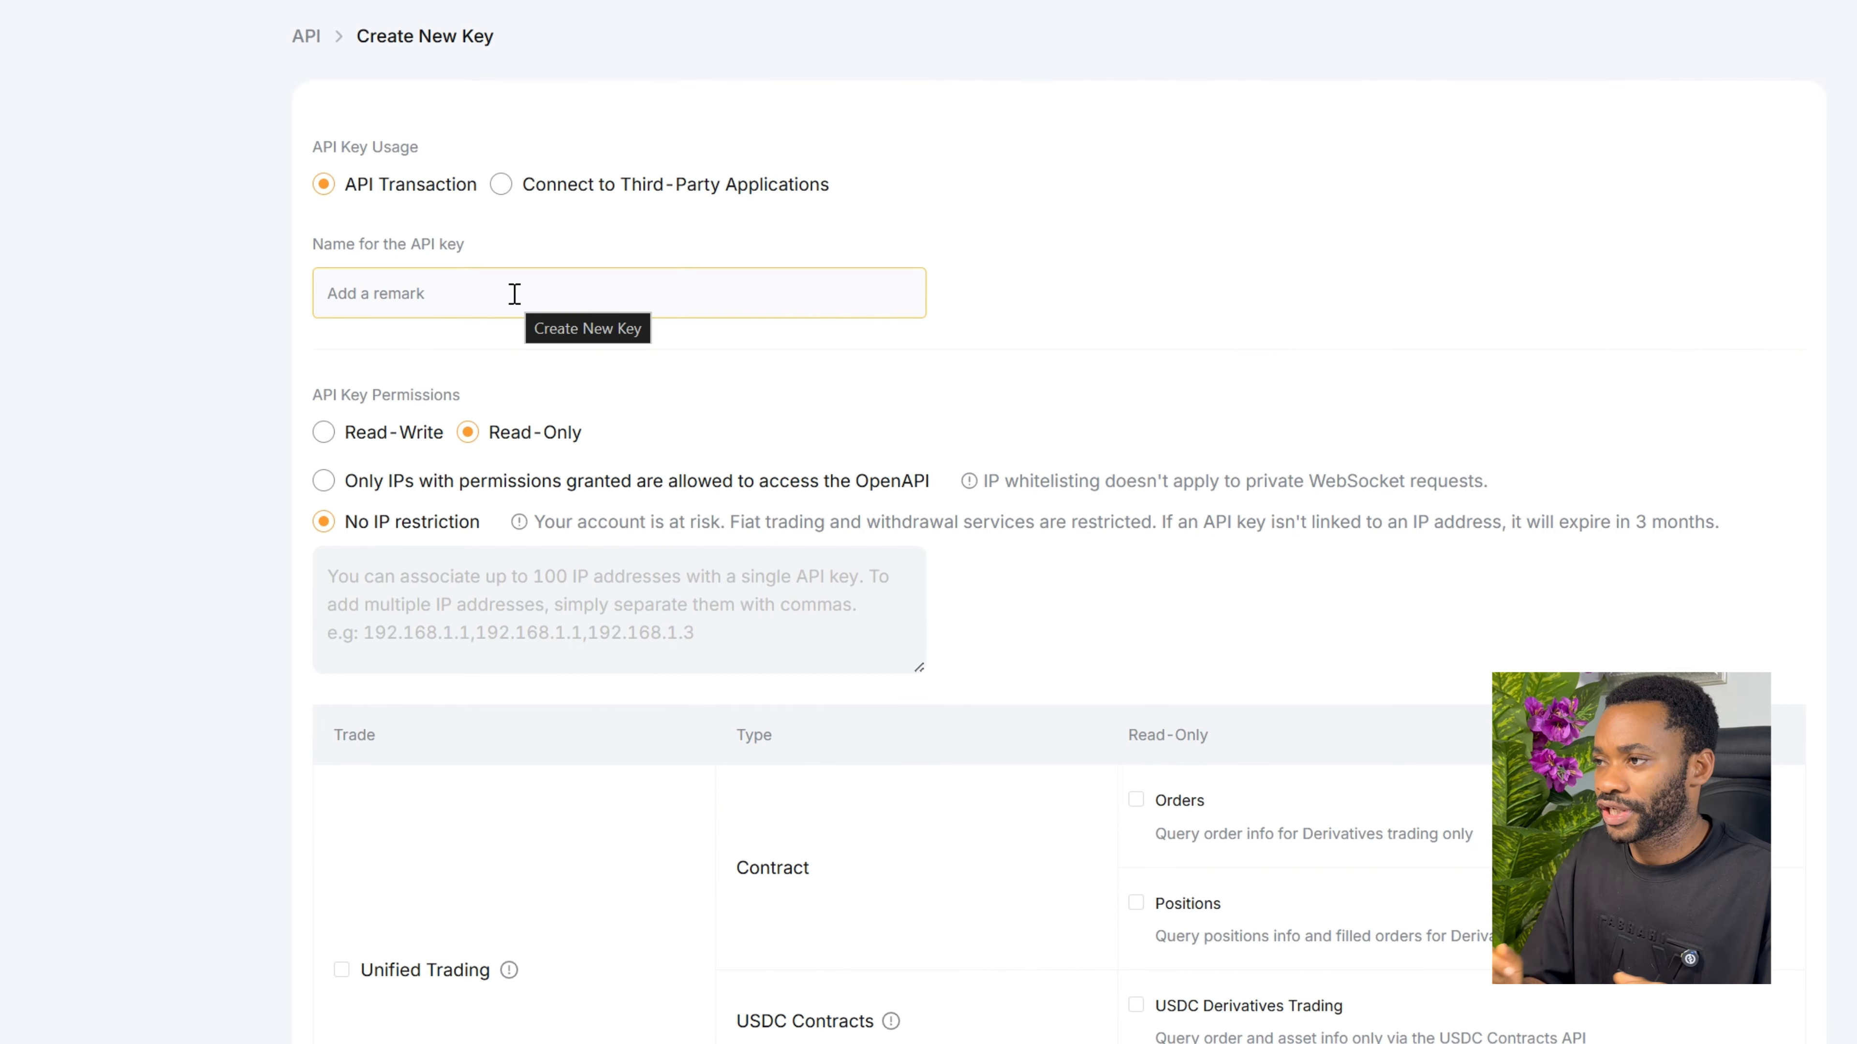
click(514, 294)
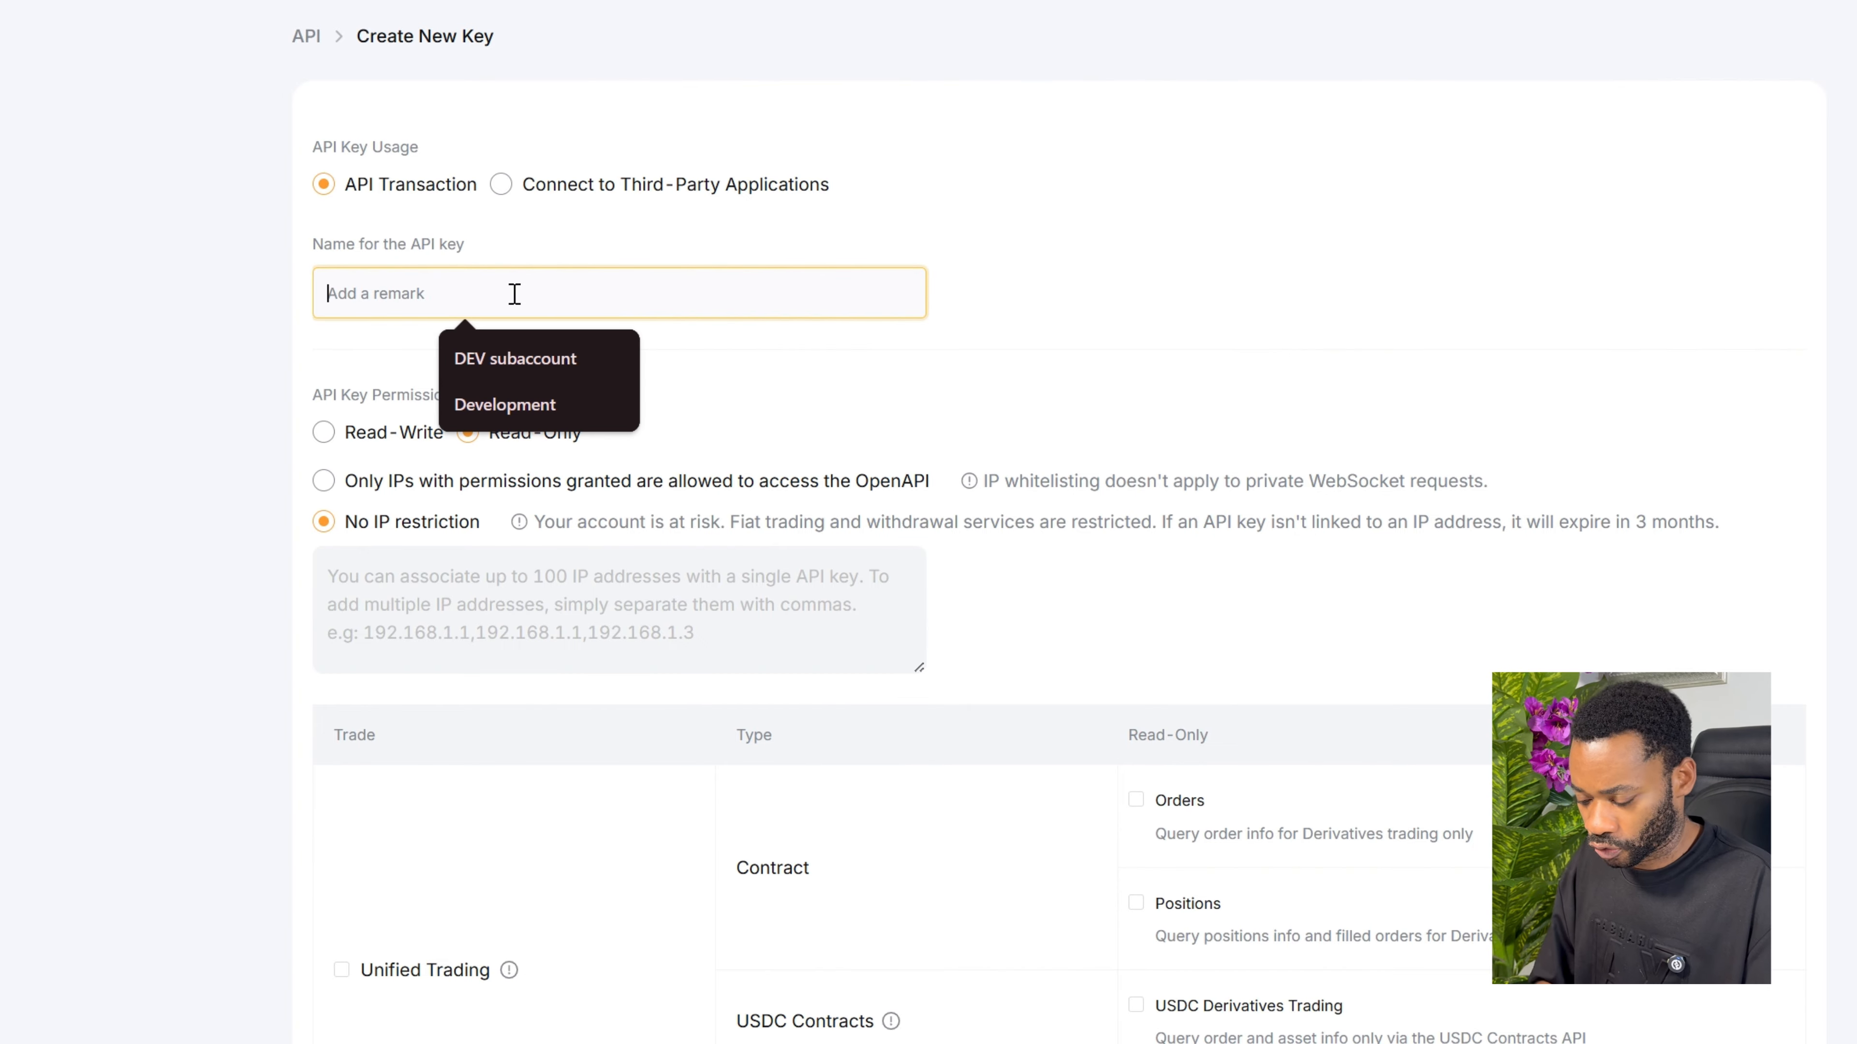
text(Cryp)
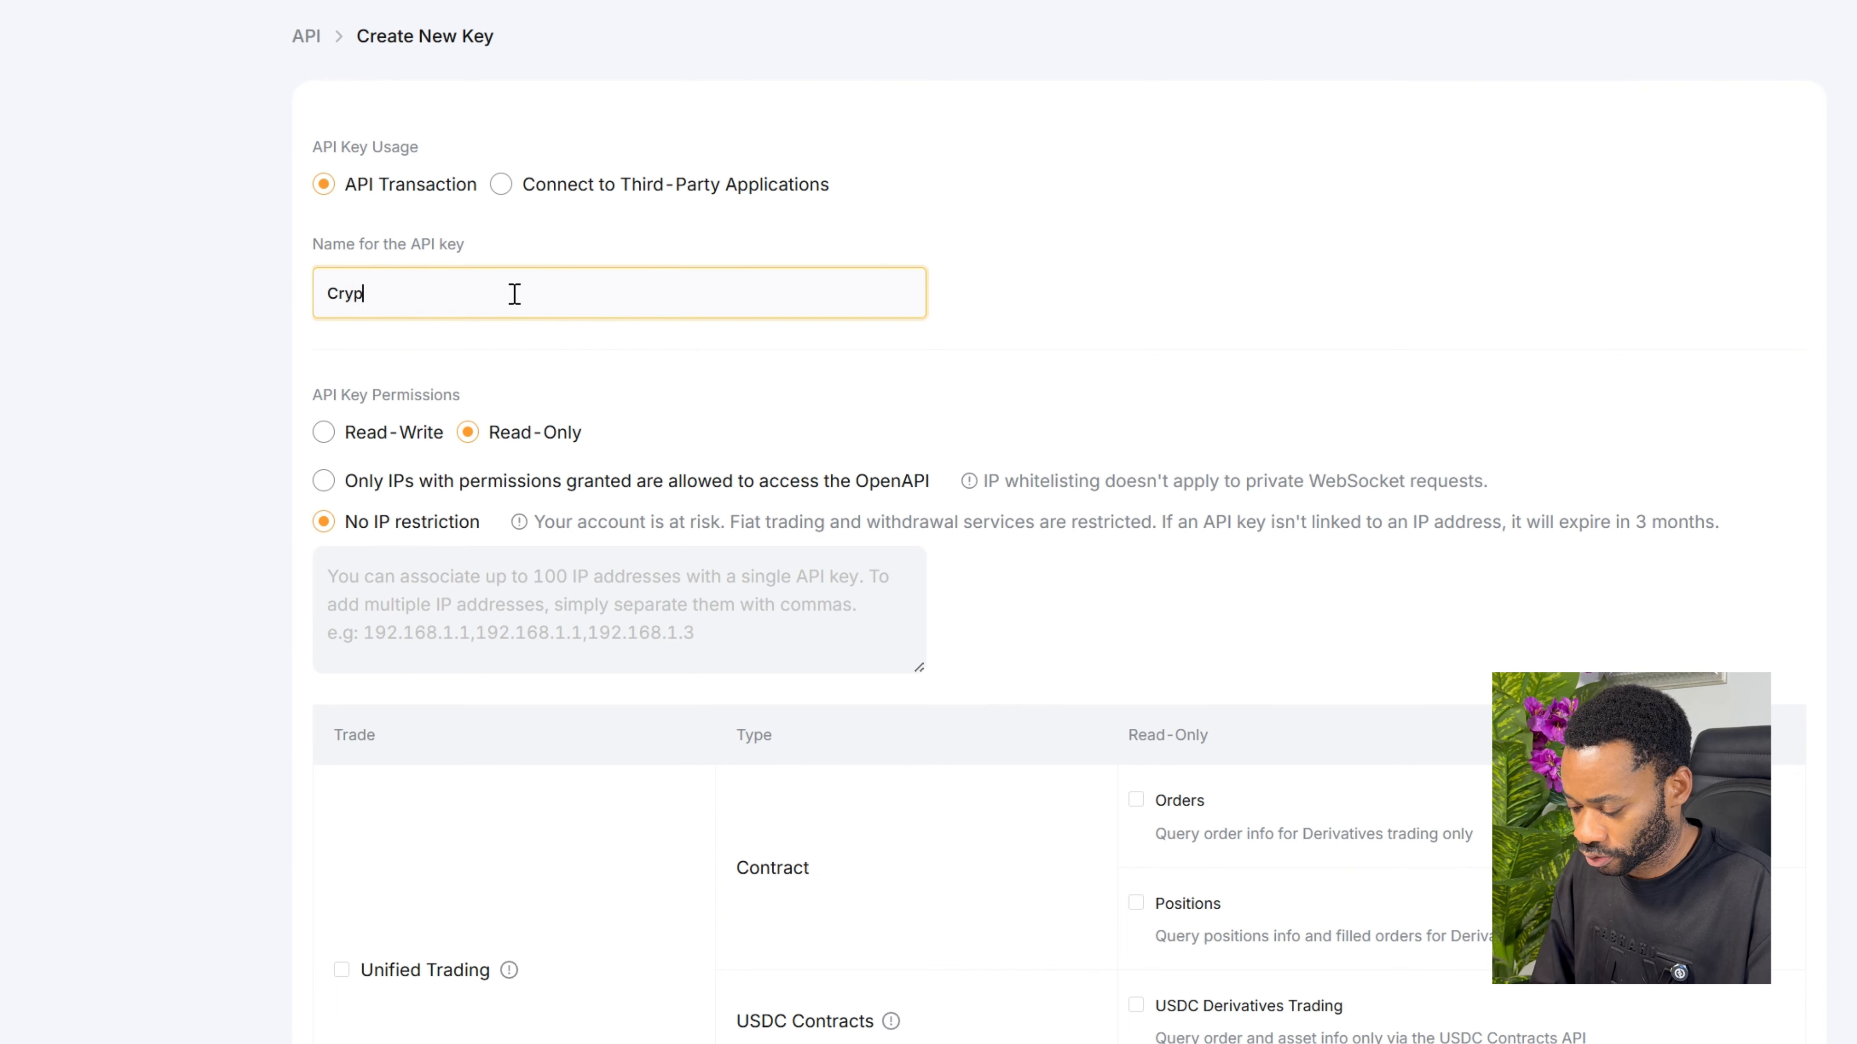
text(to Index bot 1)
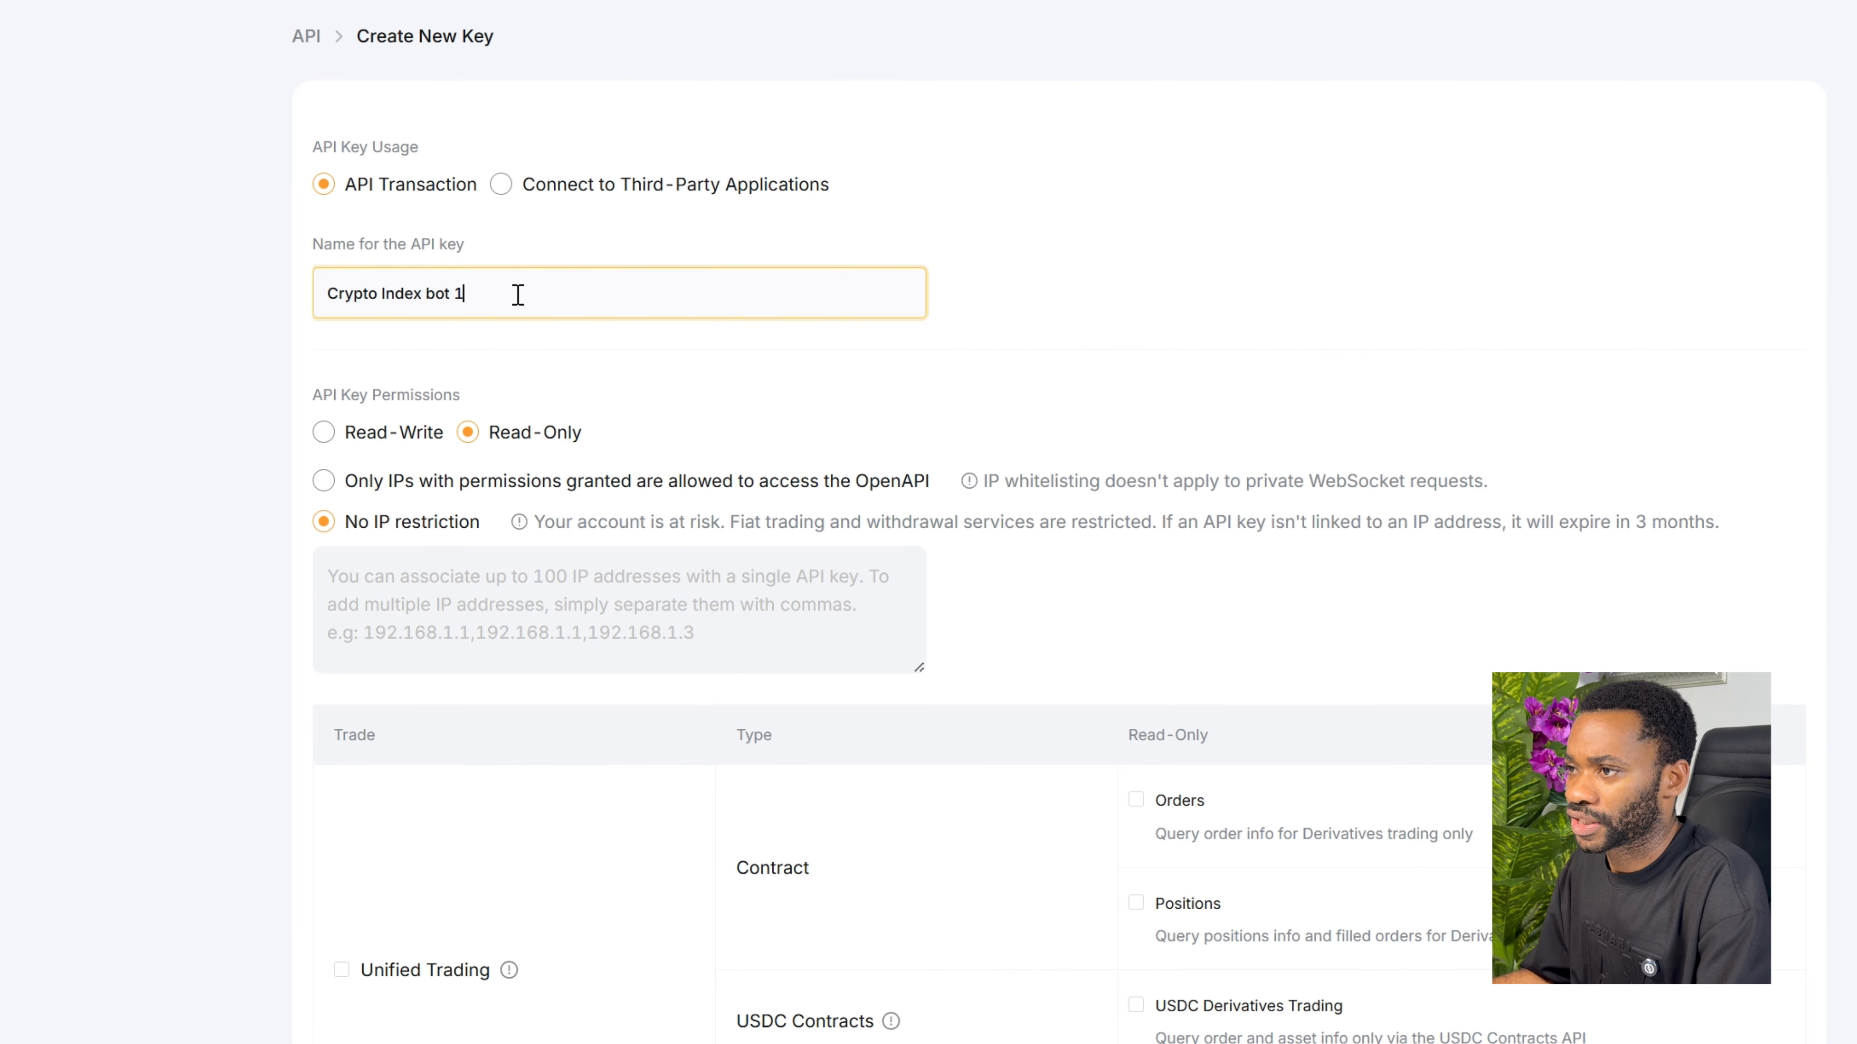
- Set the key's permissions to Read-Write and restrict its access to the IP address 46.202.140.159
click(370, 450)
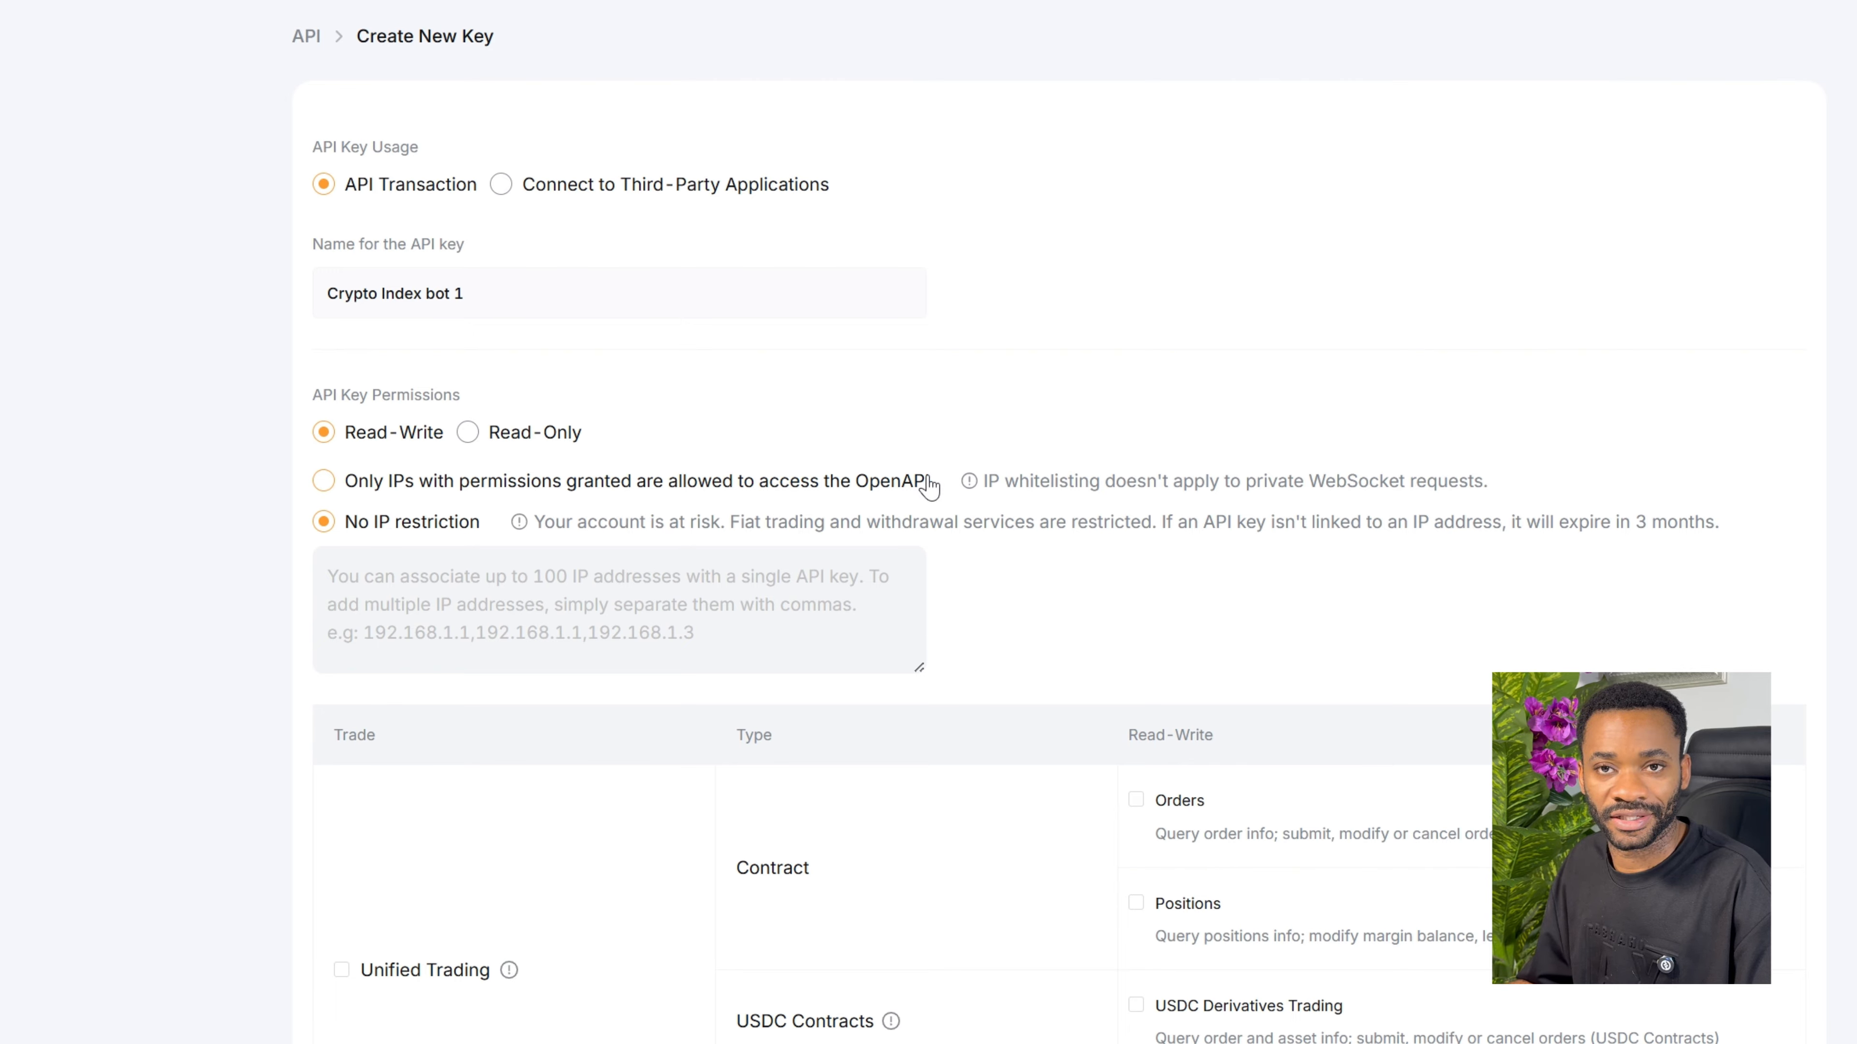
click(327, 484)
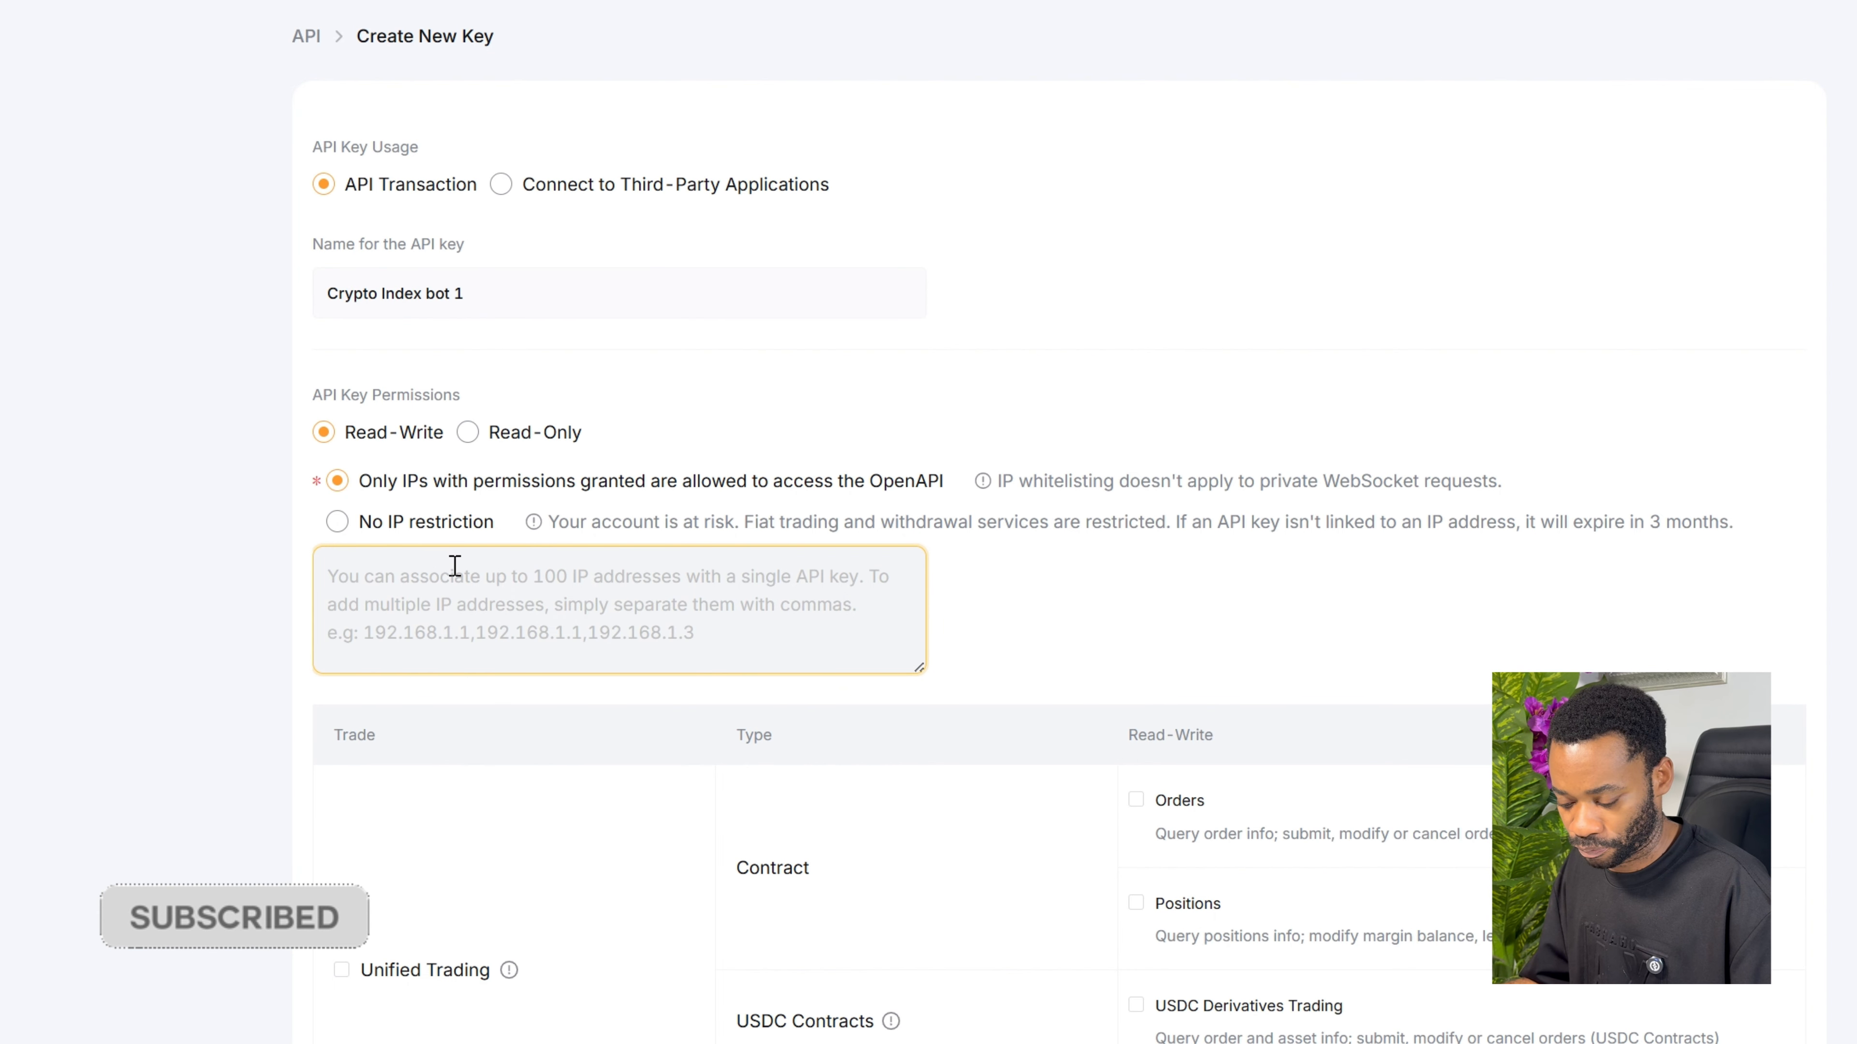
text(46.202.140.159)
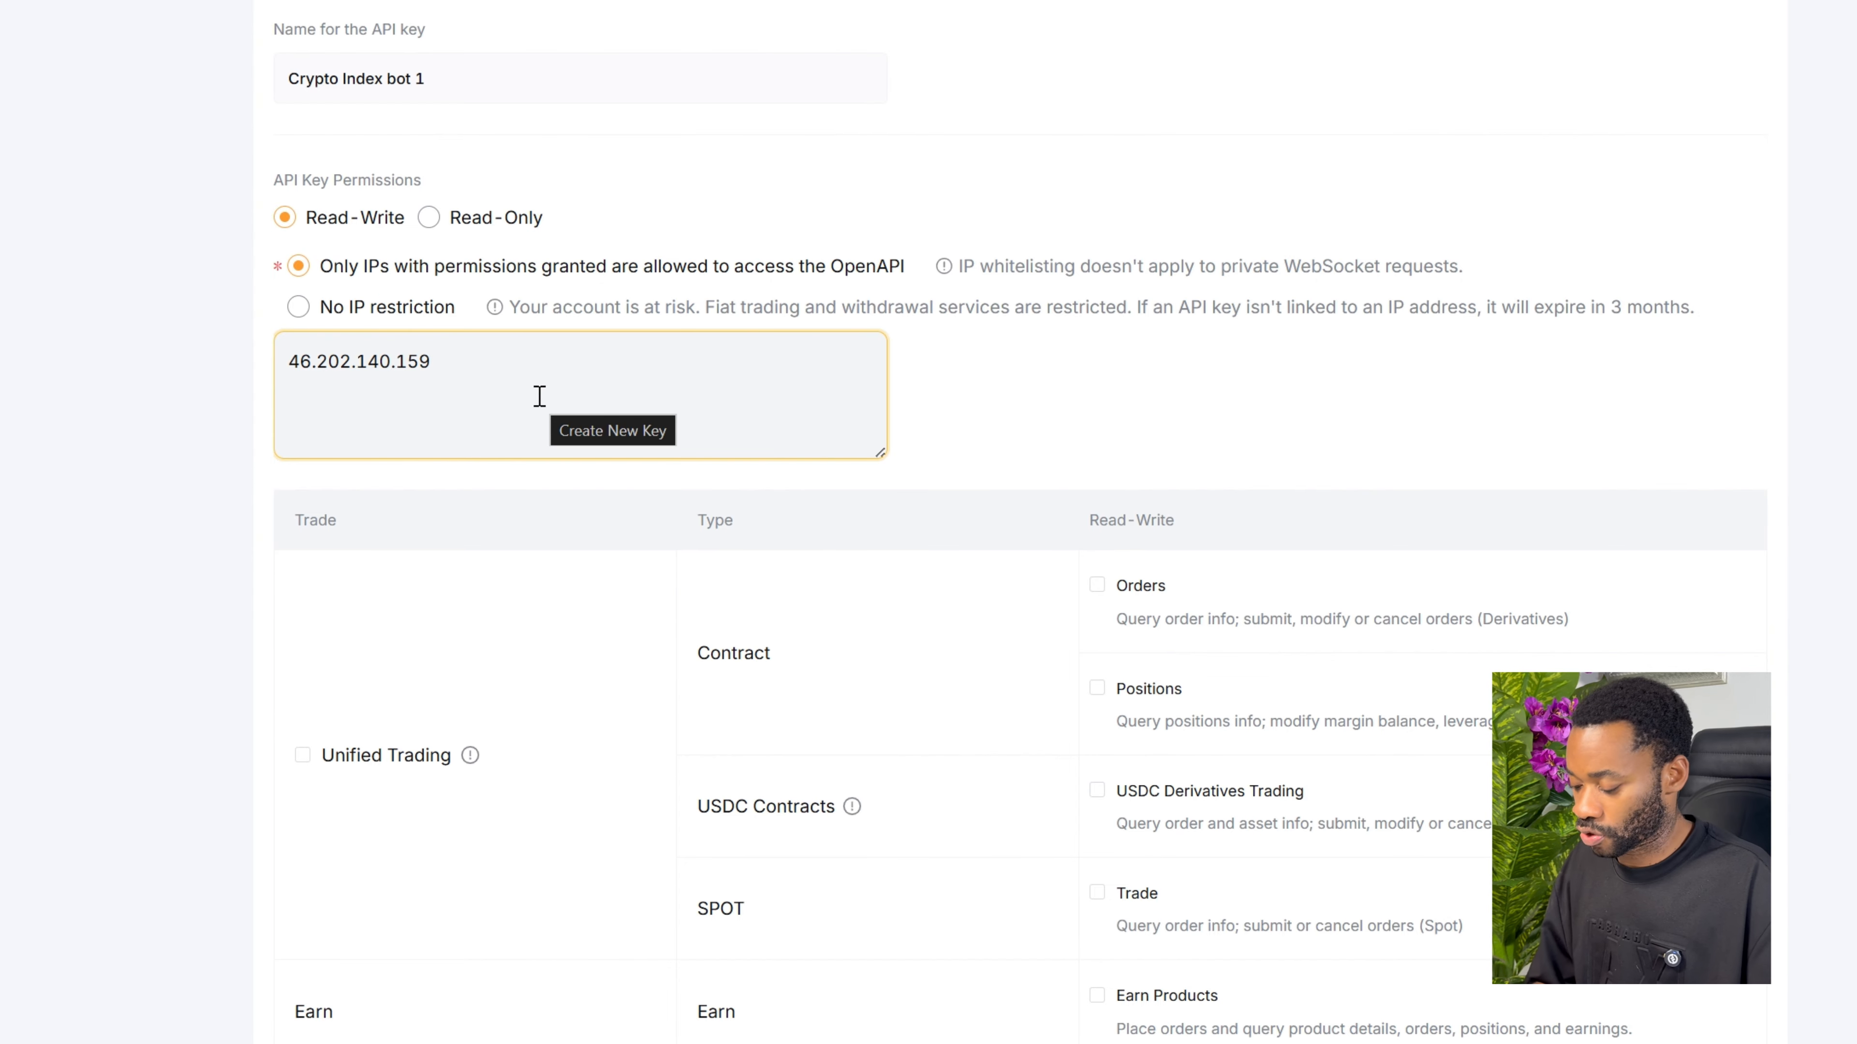
text(,)
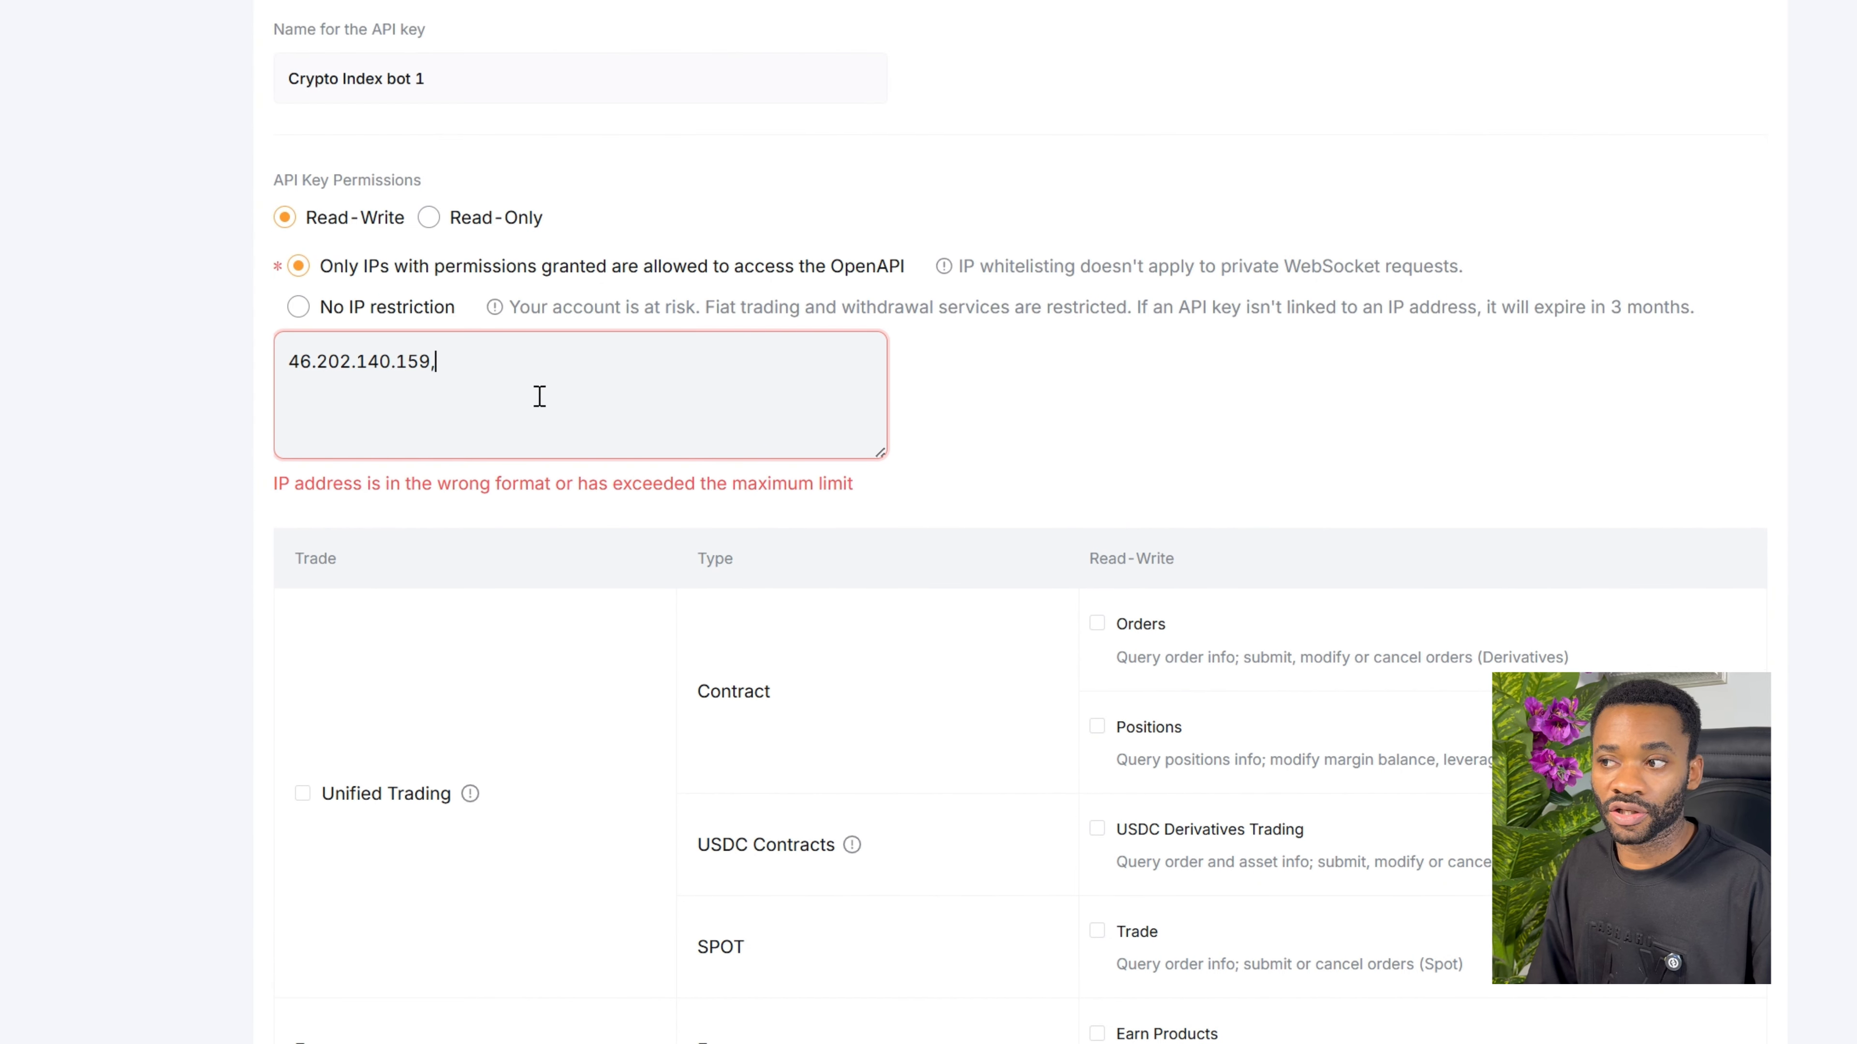
text(,)
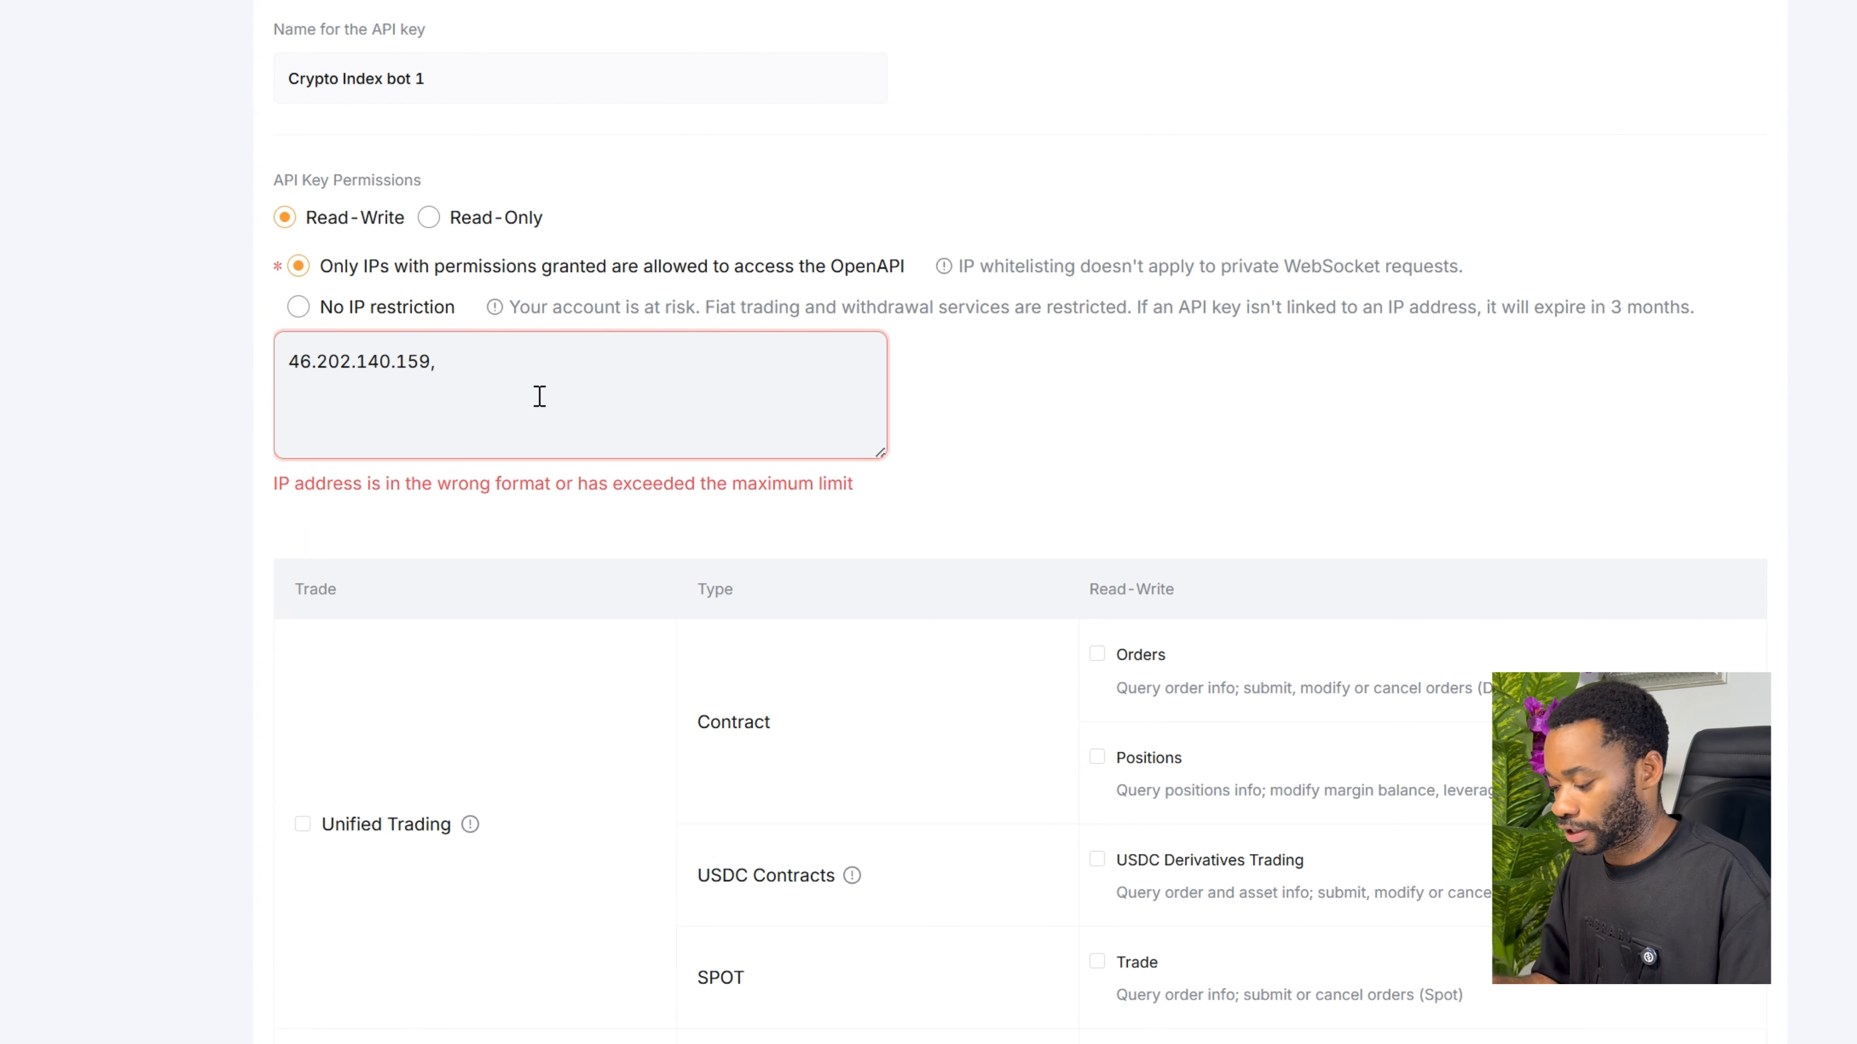
key(BackSpace)
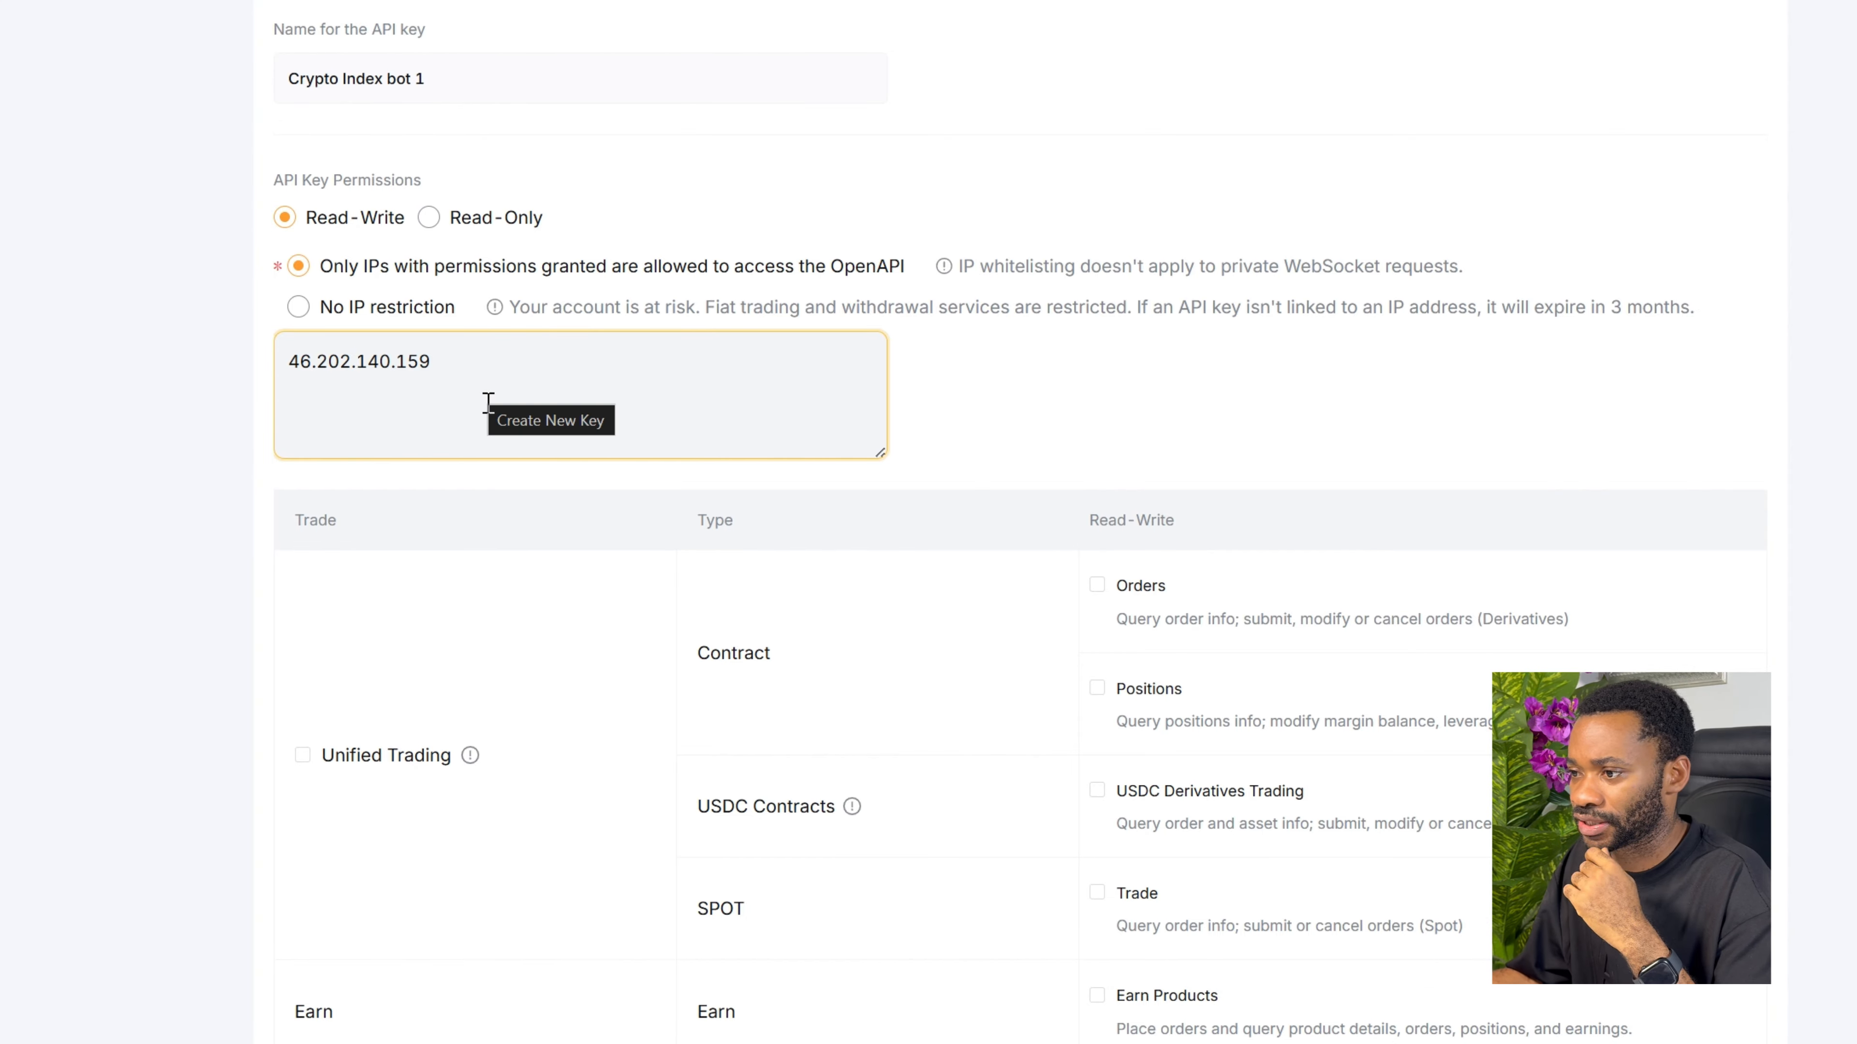
- Grant the key all Unified Trading permissions
scroll(493, 452, down, 2)
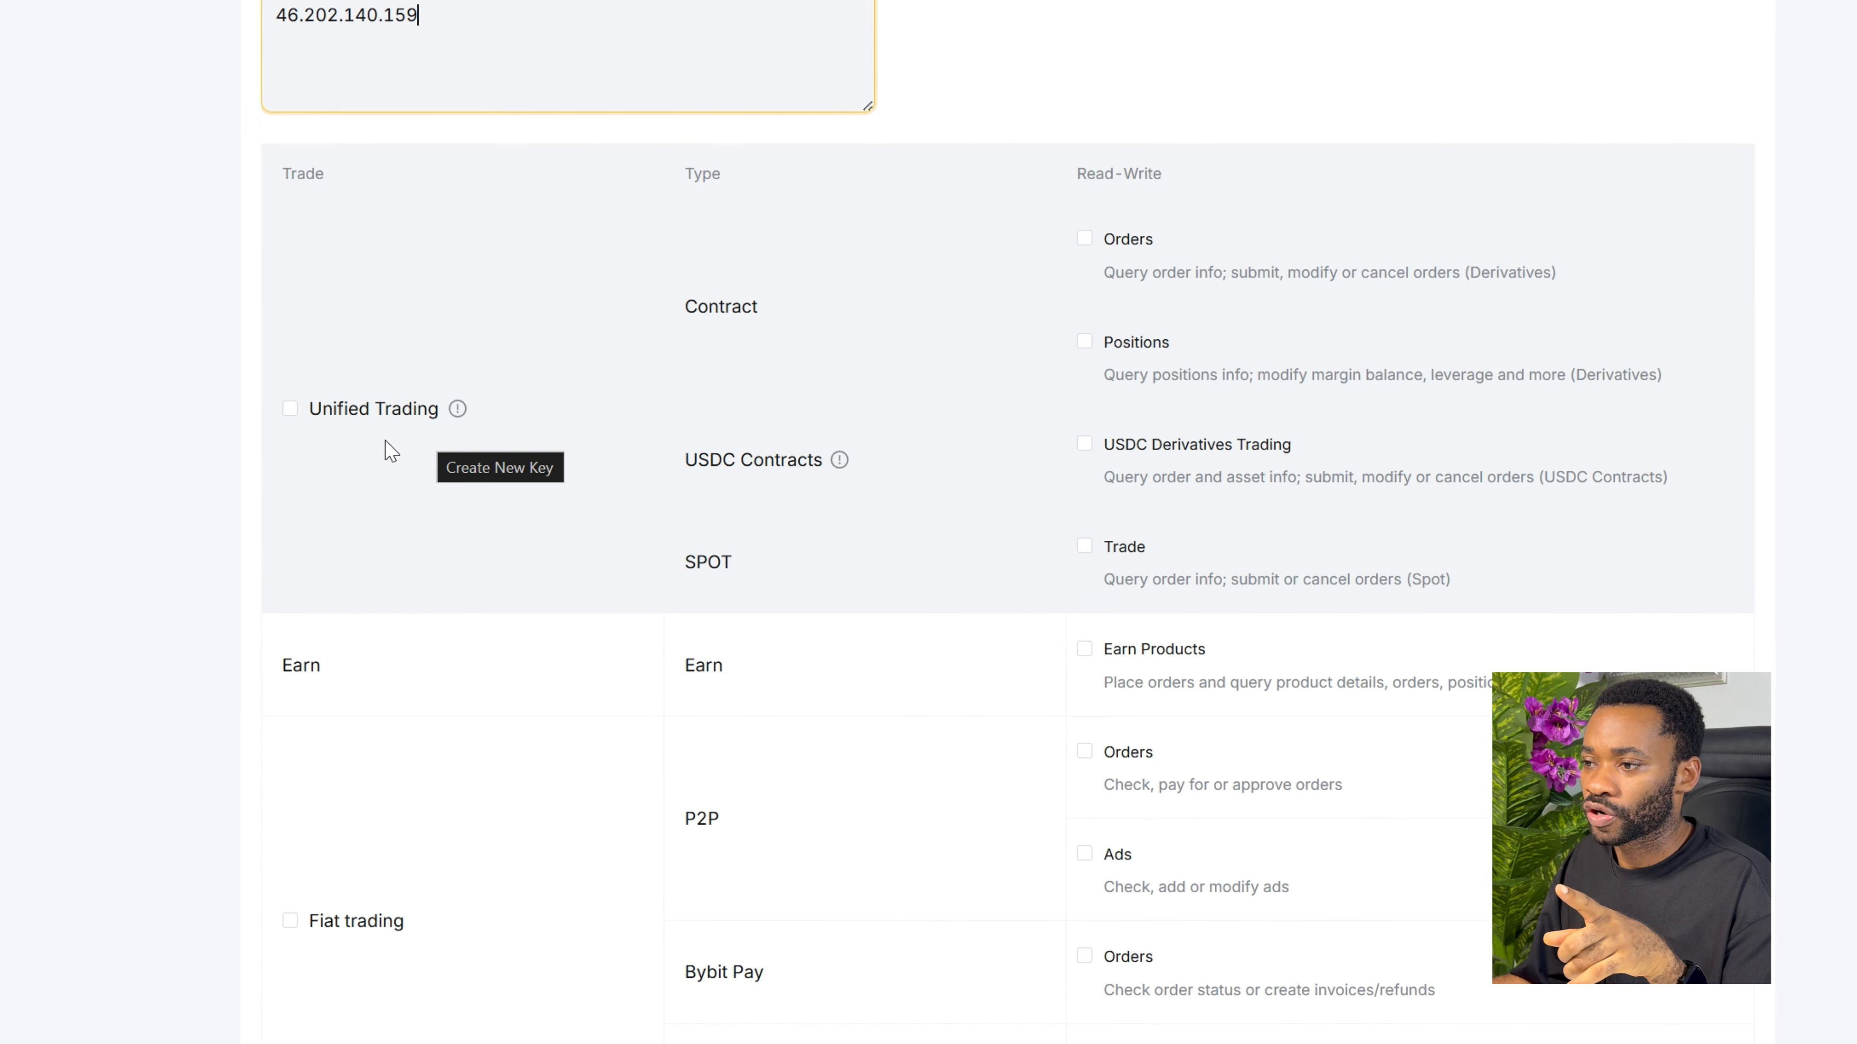
click(291, 433)
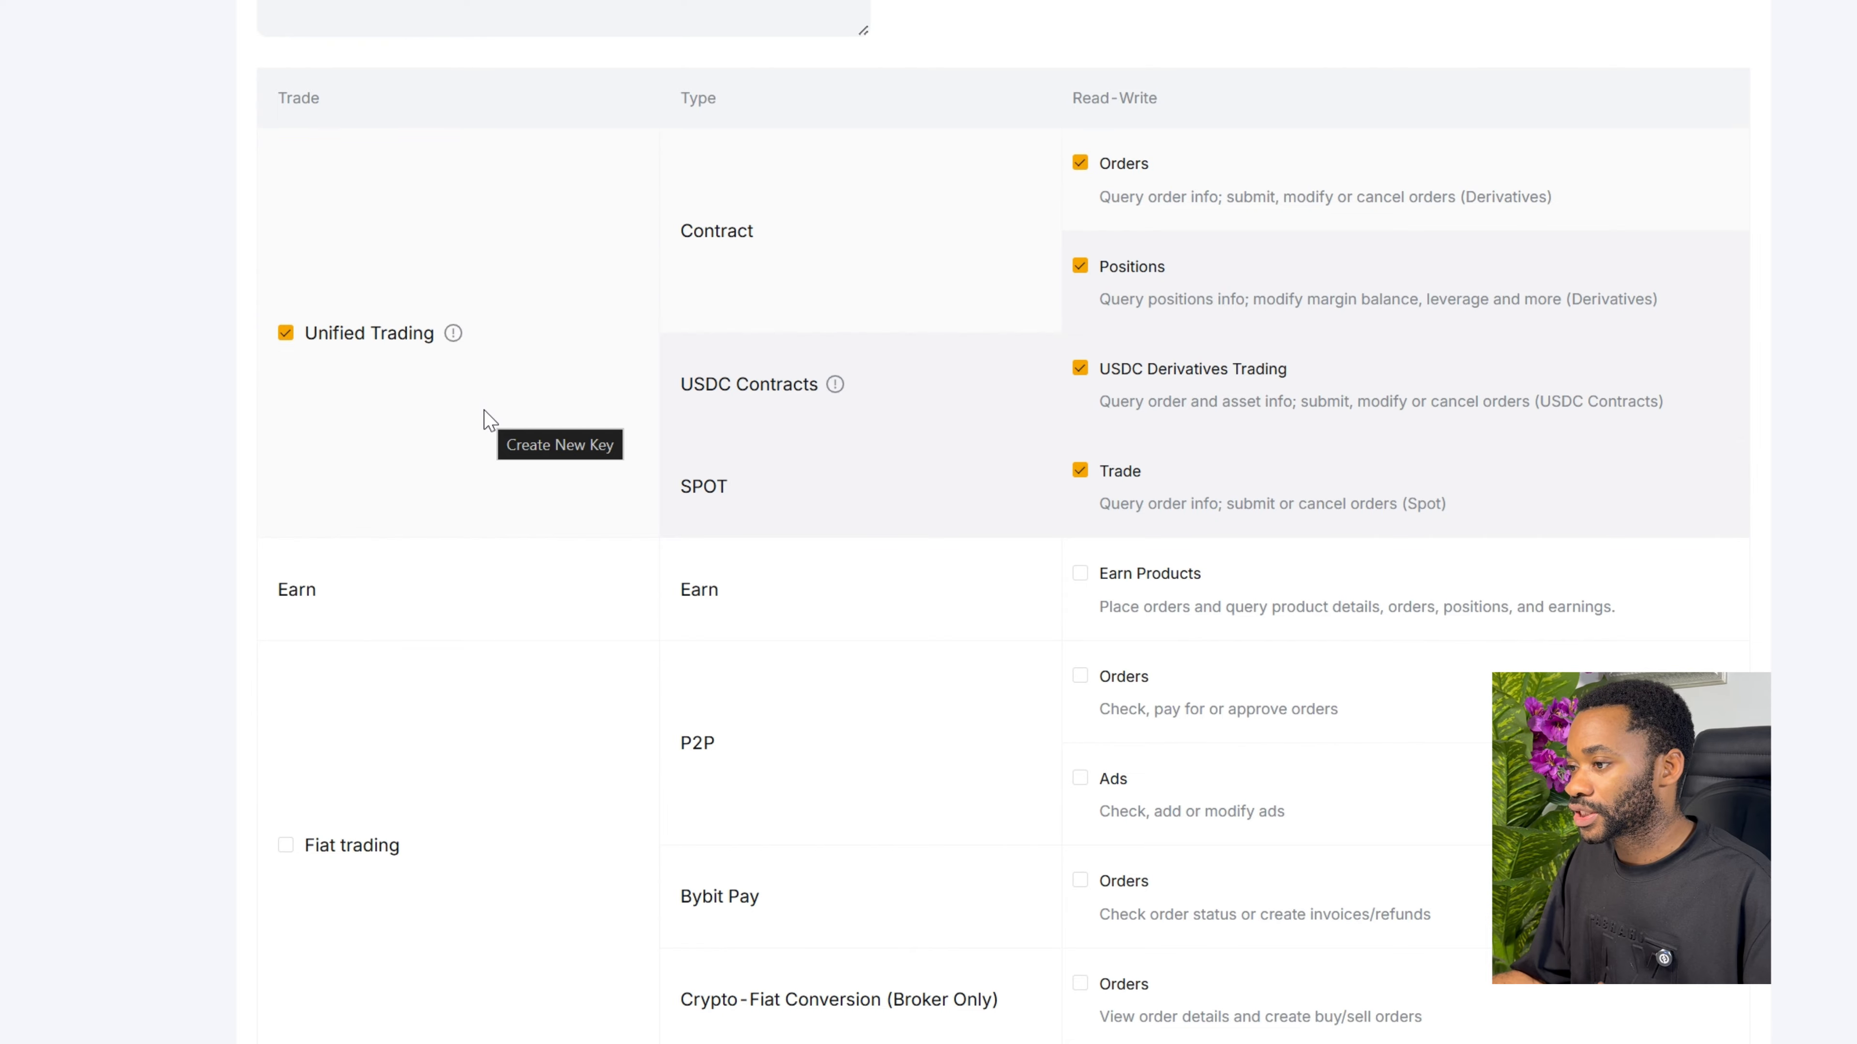
scroll(488, 420, down, 2)
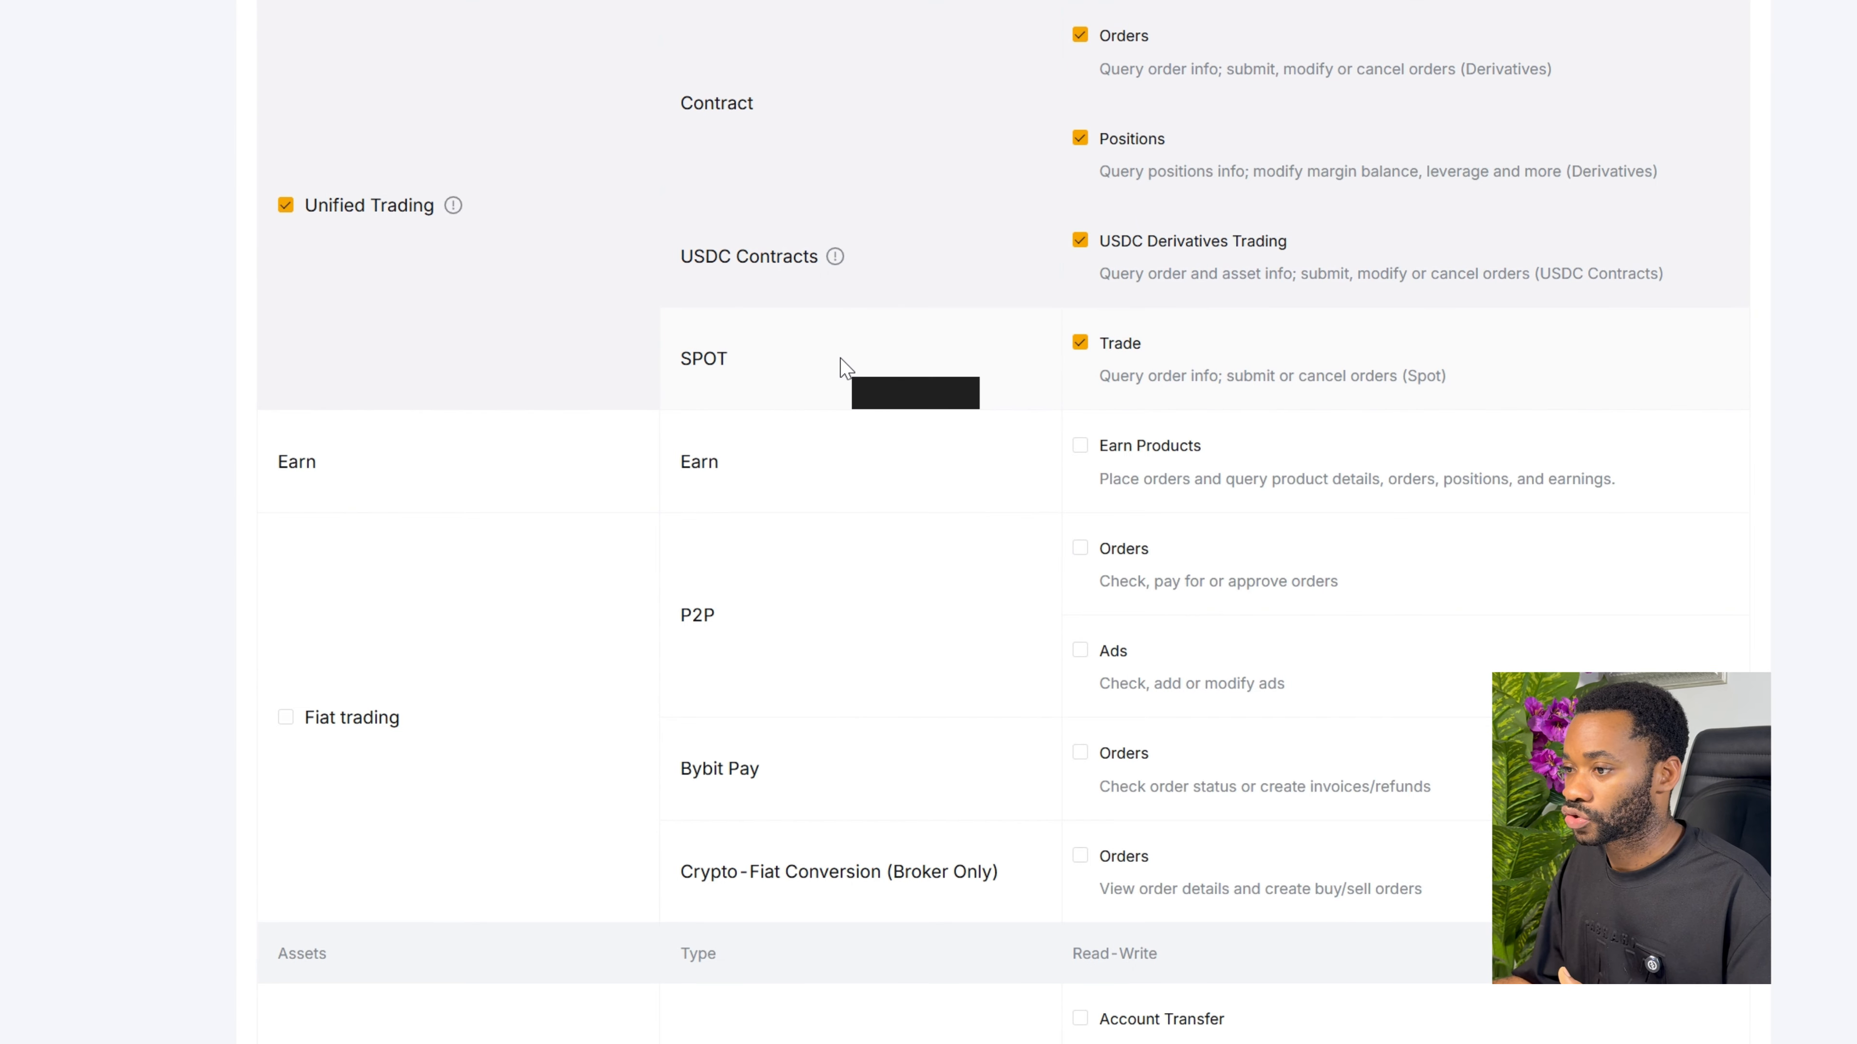
scroll(841, 363, down, 5)
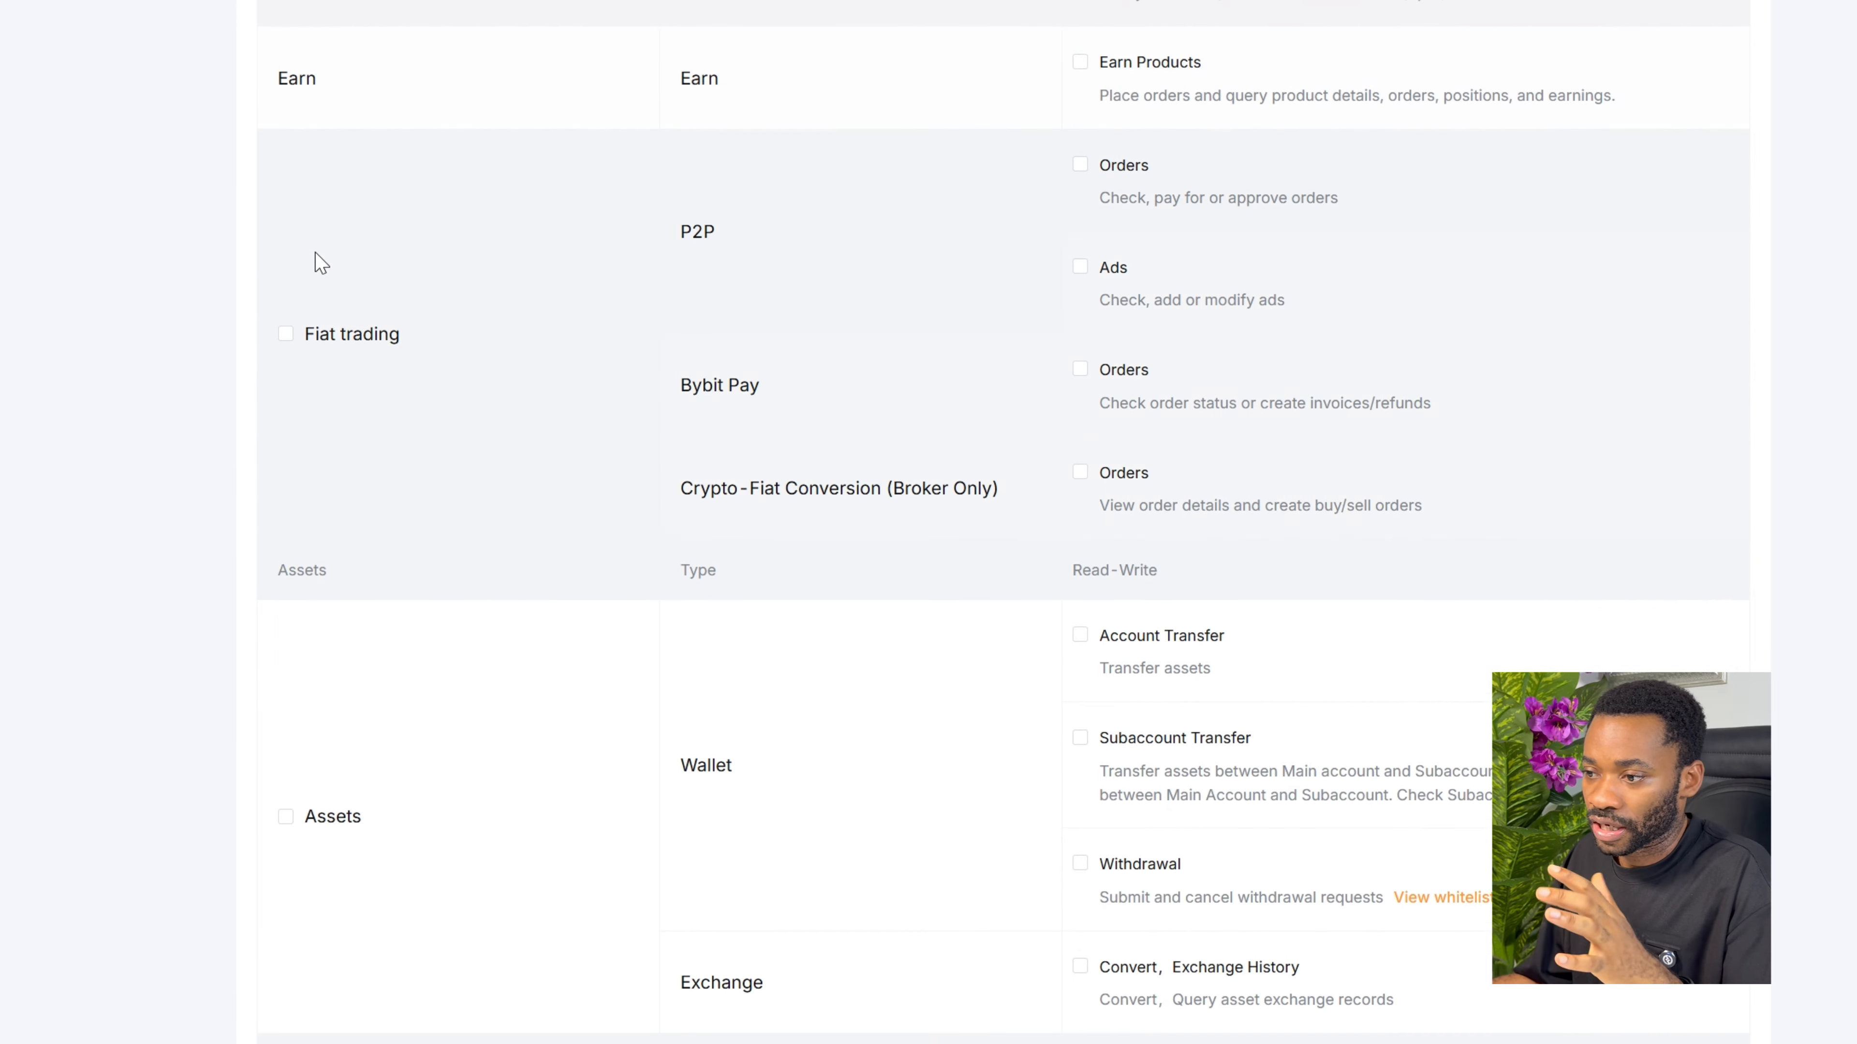
scroll(318, 270, down, 5)
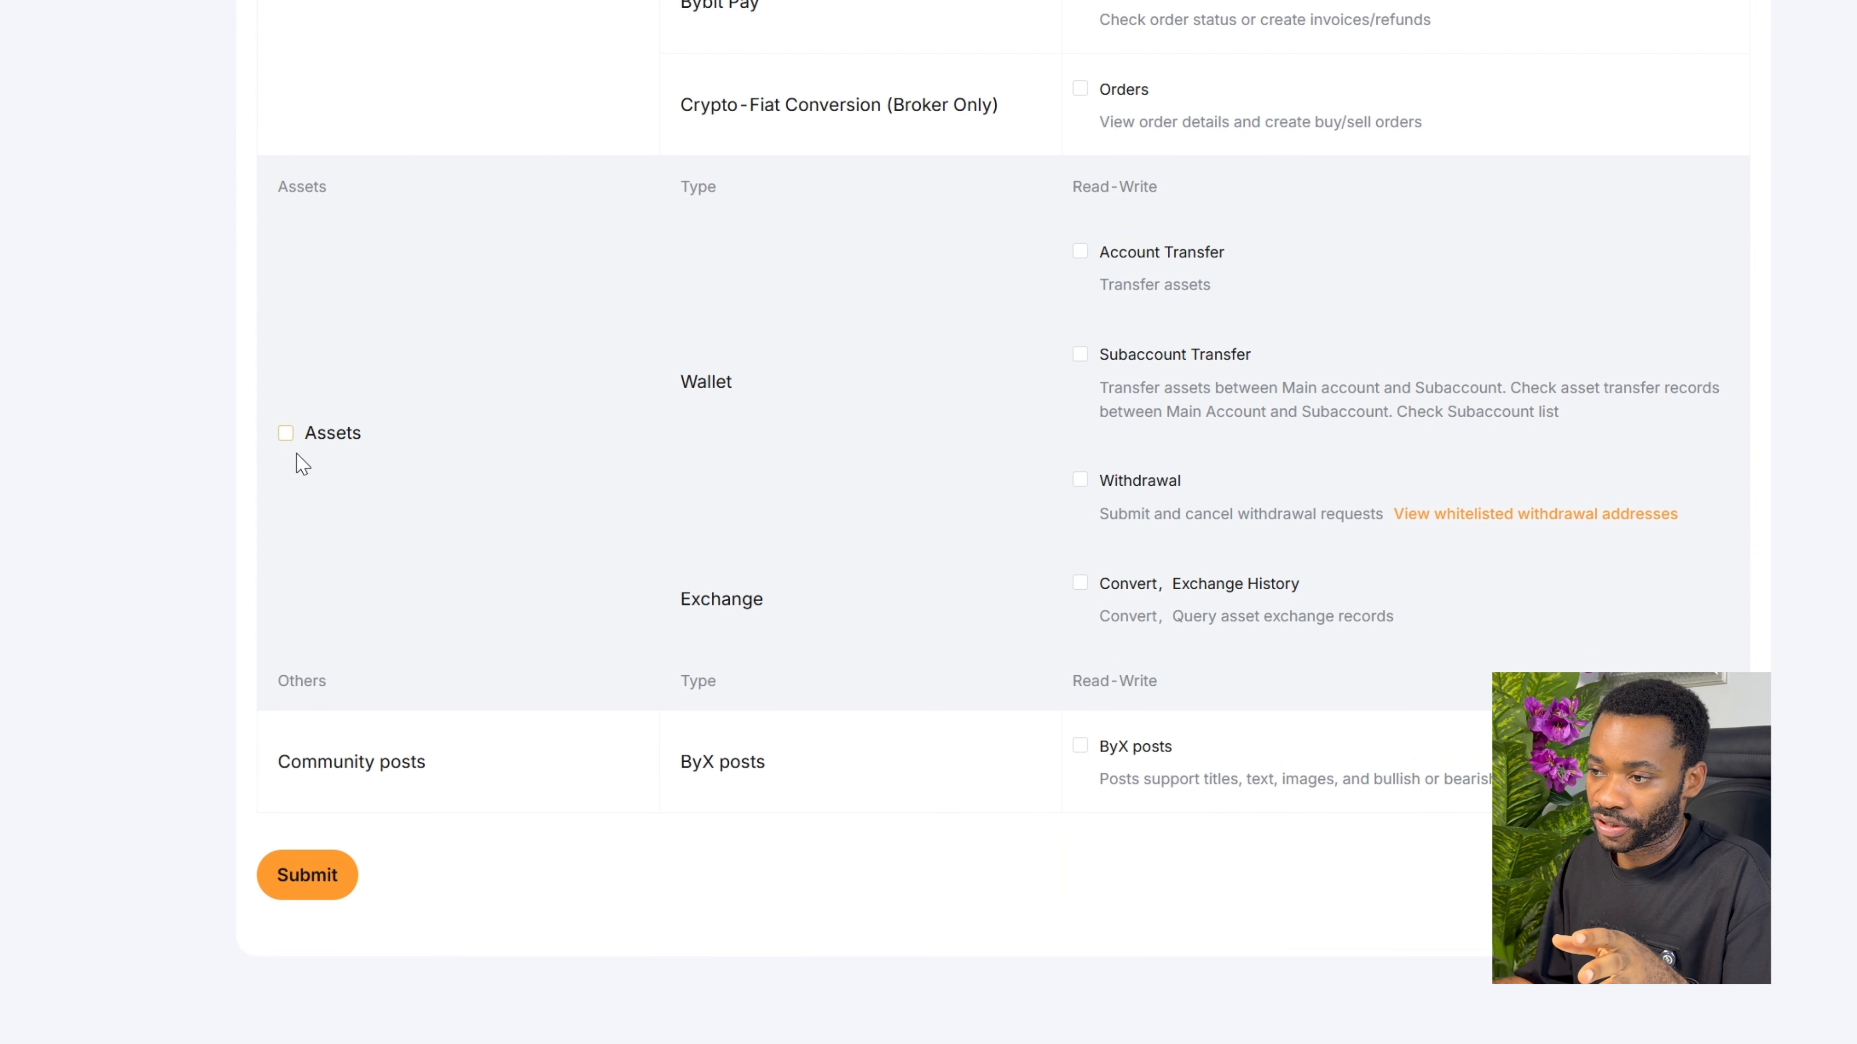
click(287, 437)
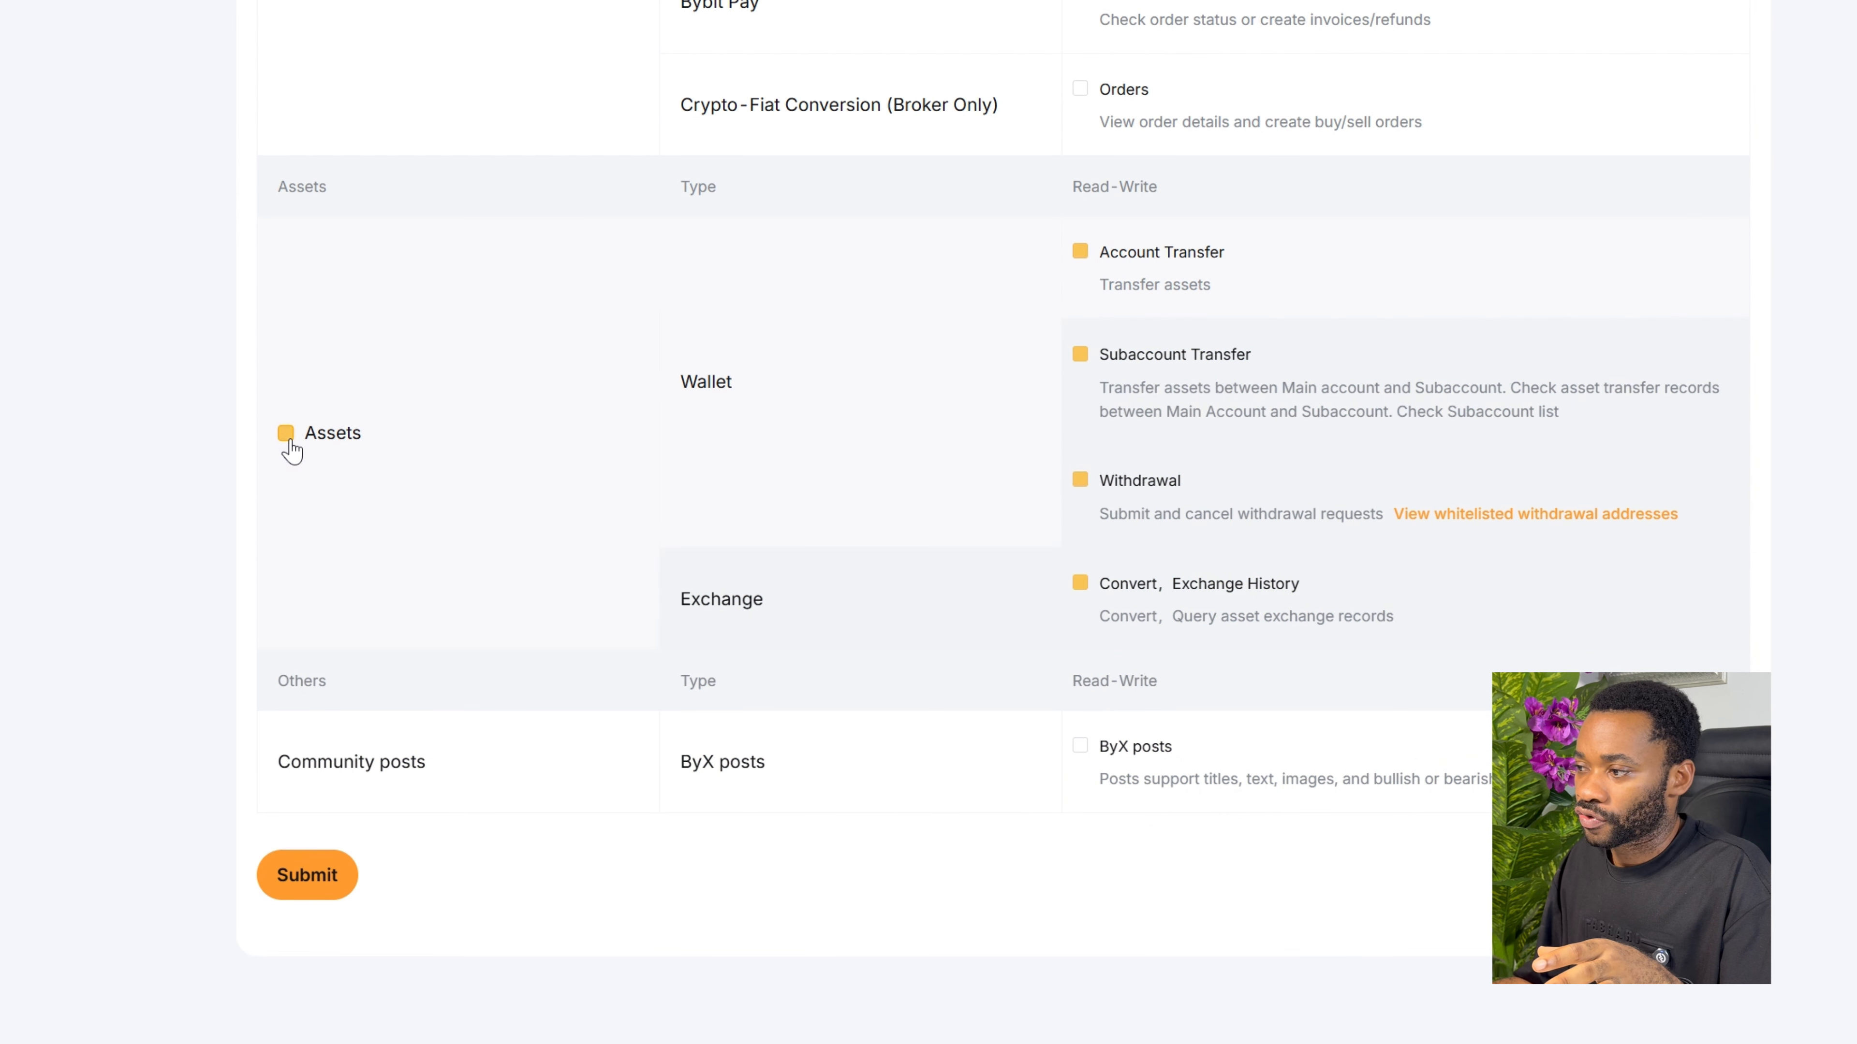
click(1082, 481)
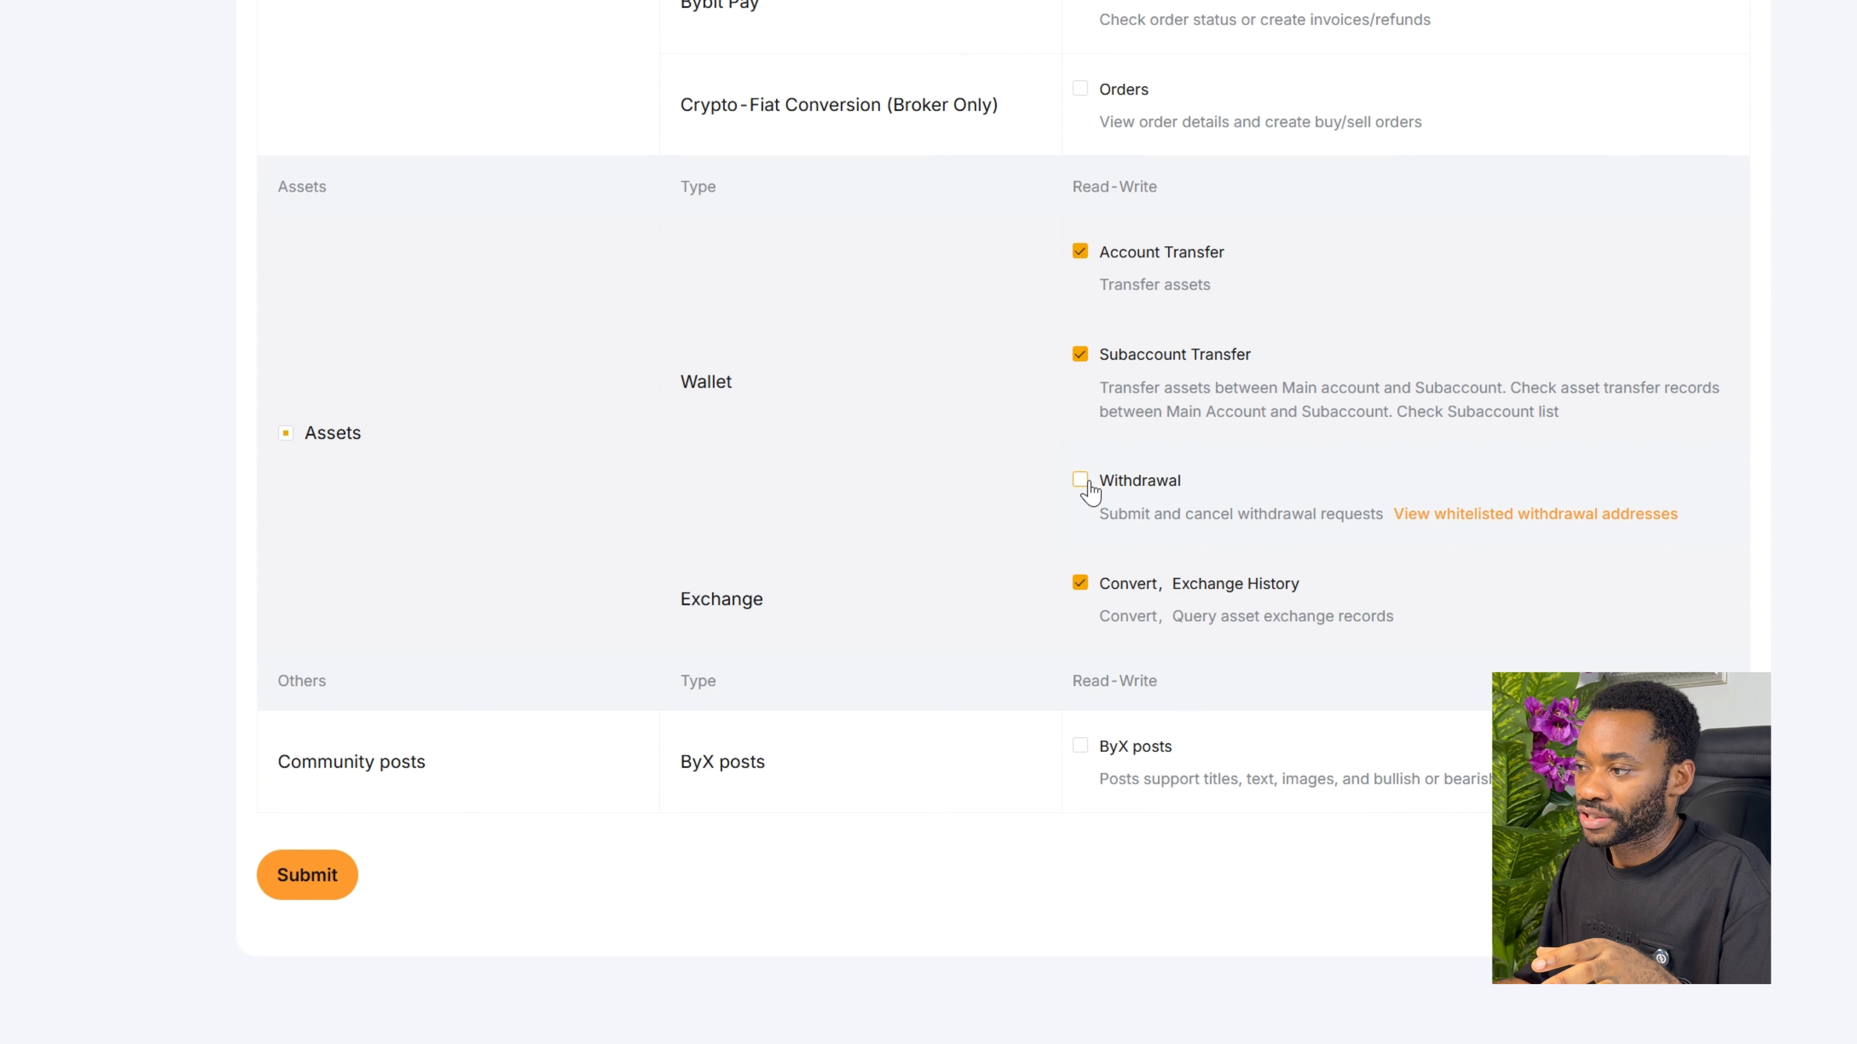
click(1087, 488)
click(285, 438)
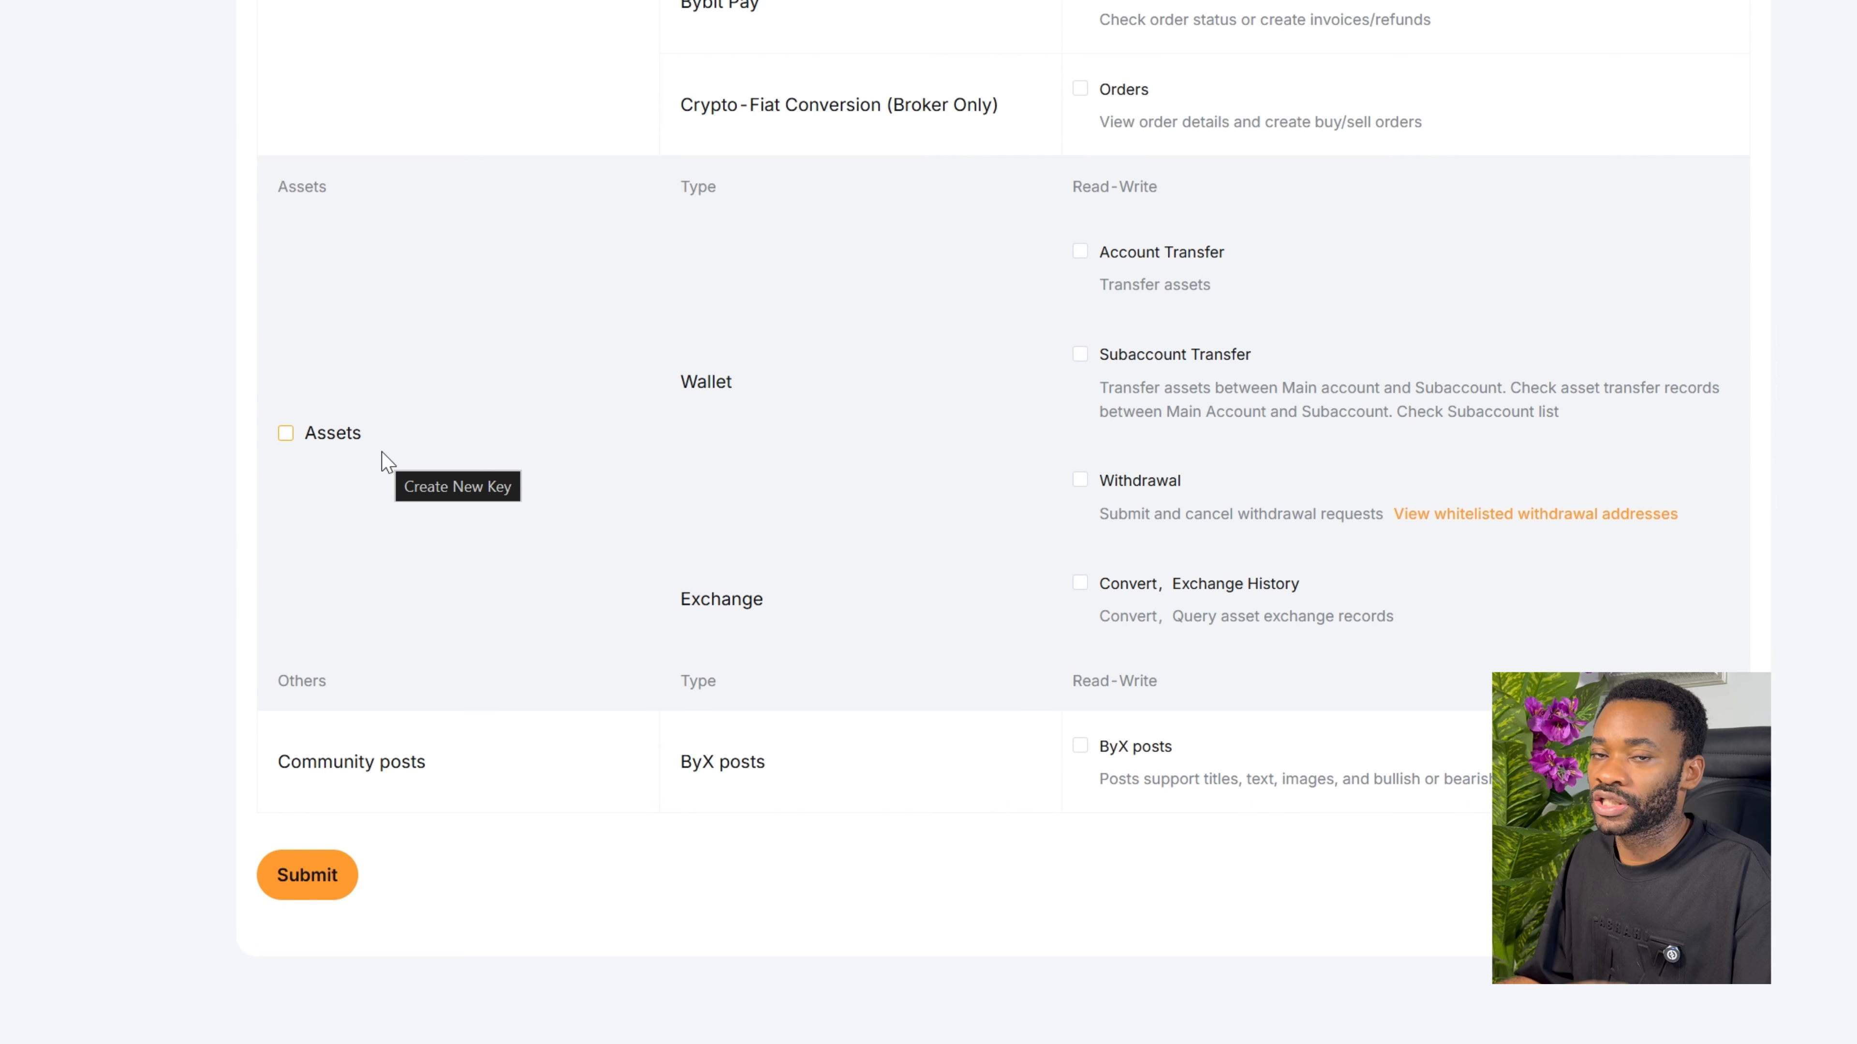
- Submit the new API key form with only the Unified Trading permissions granted
scroll(372, 486, up, 3)
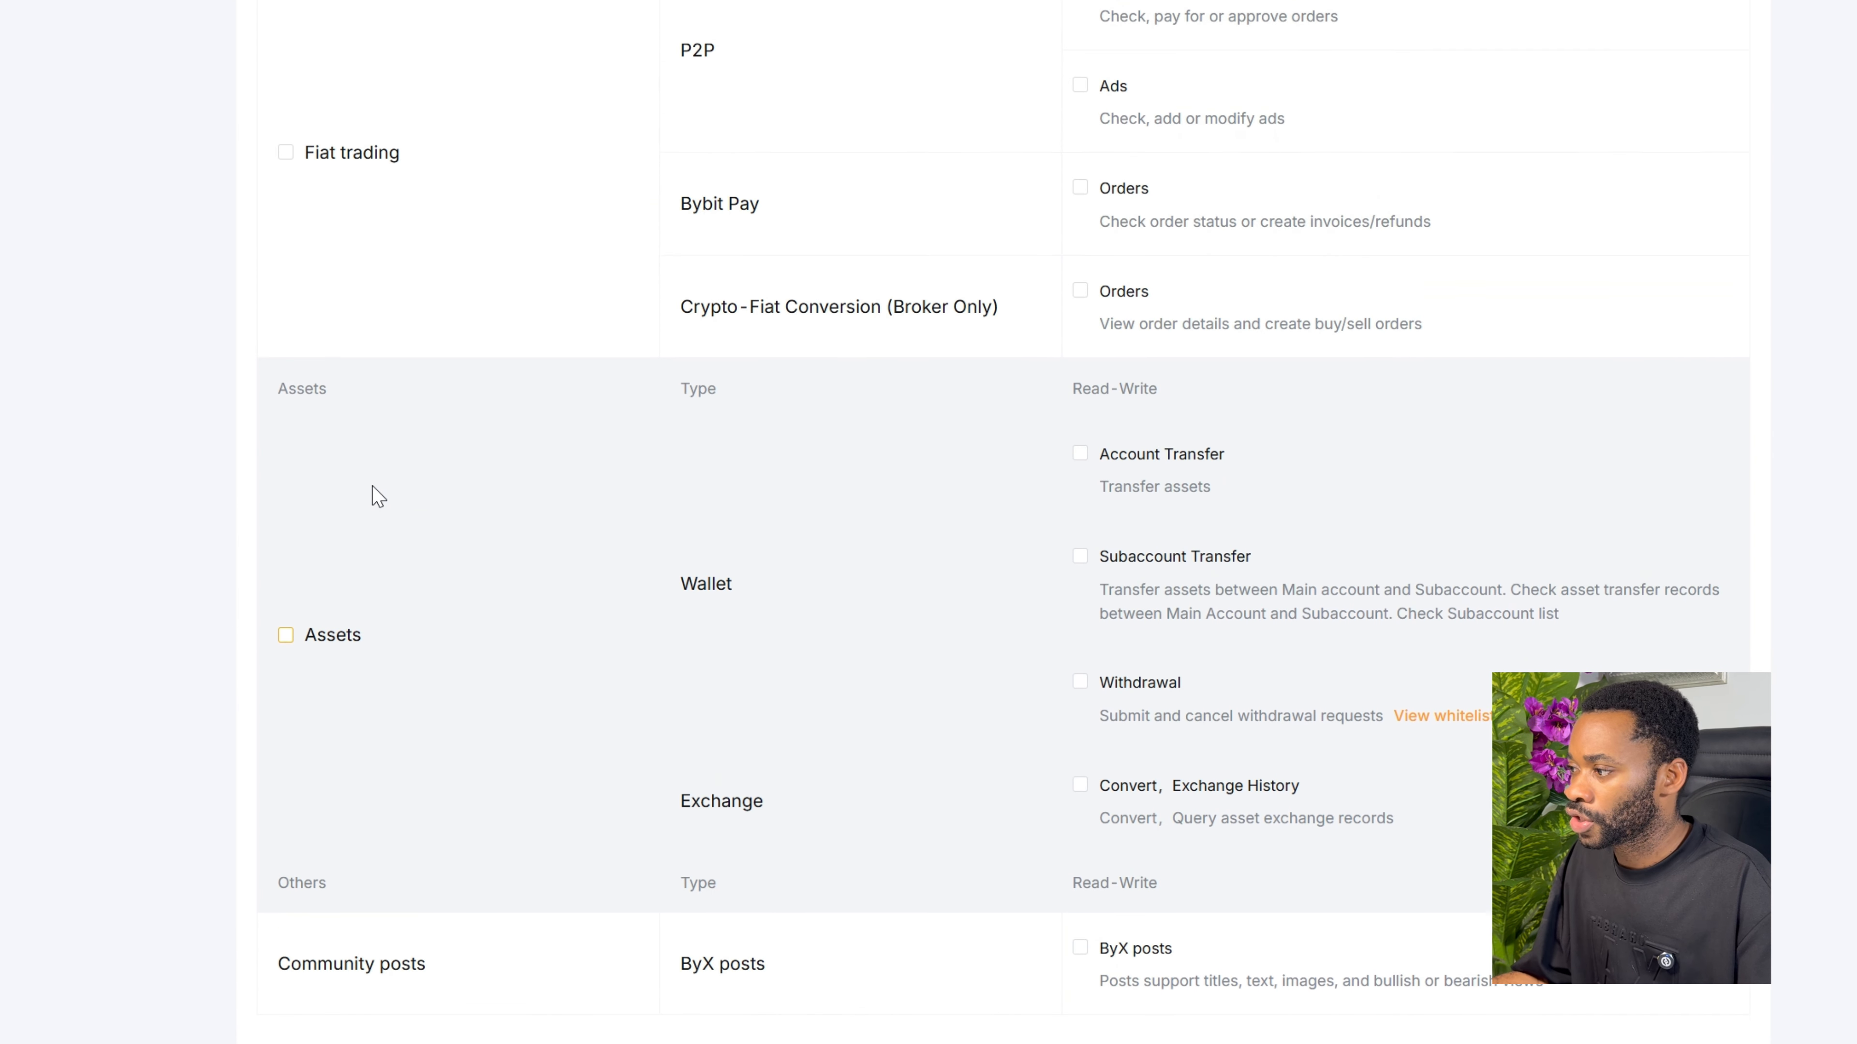
scroll(375, 506, down, 3)
click(301, 884)
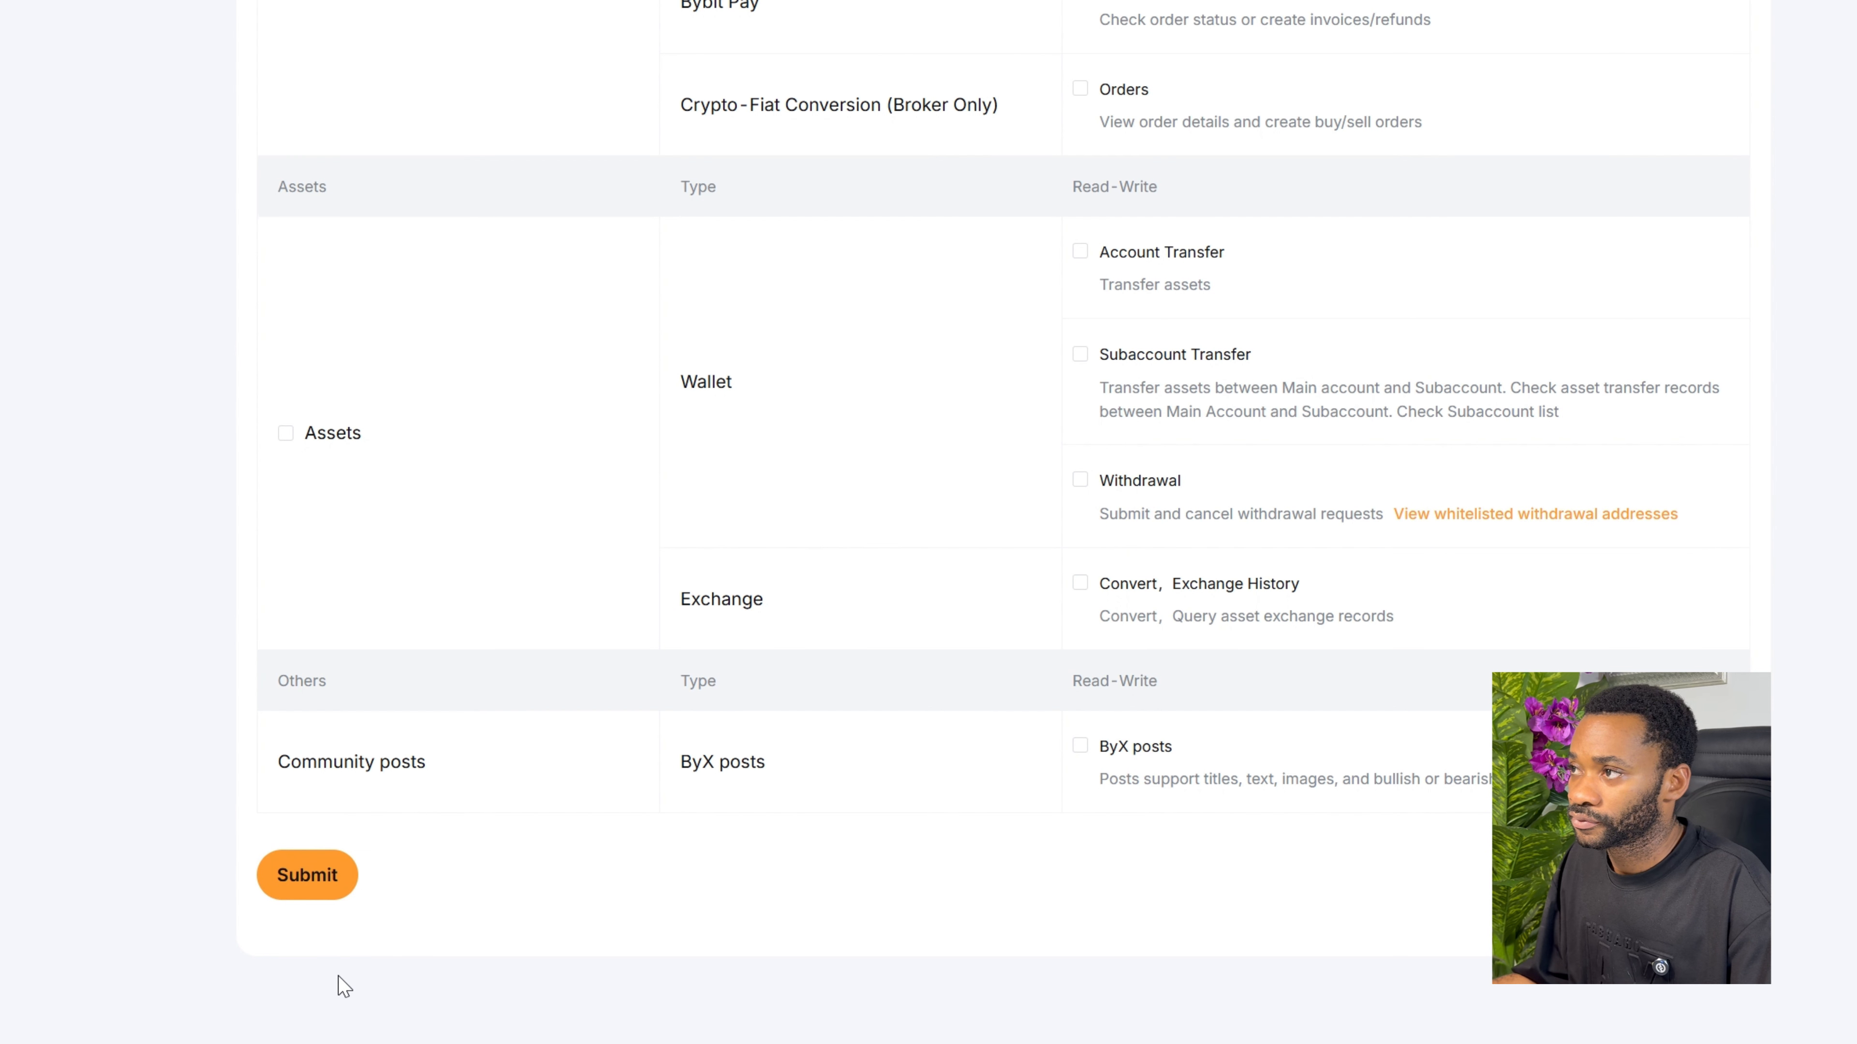
click(330, 878)
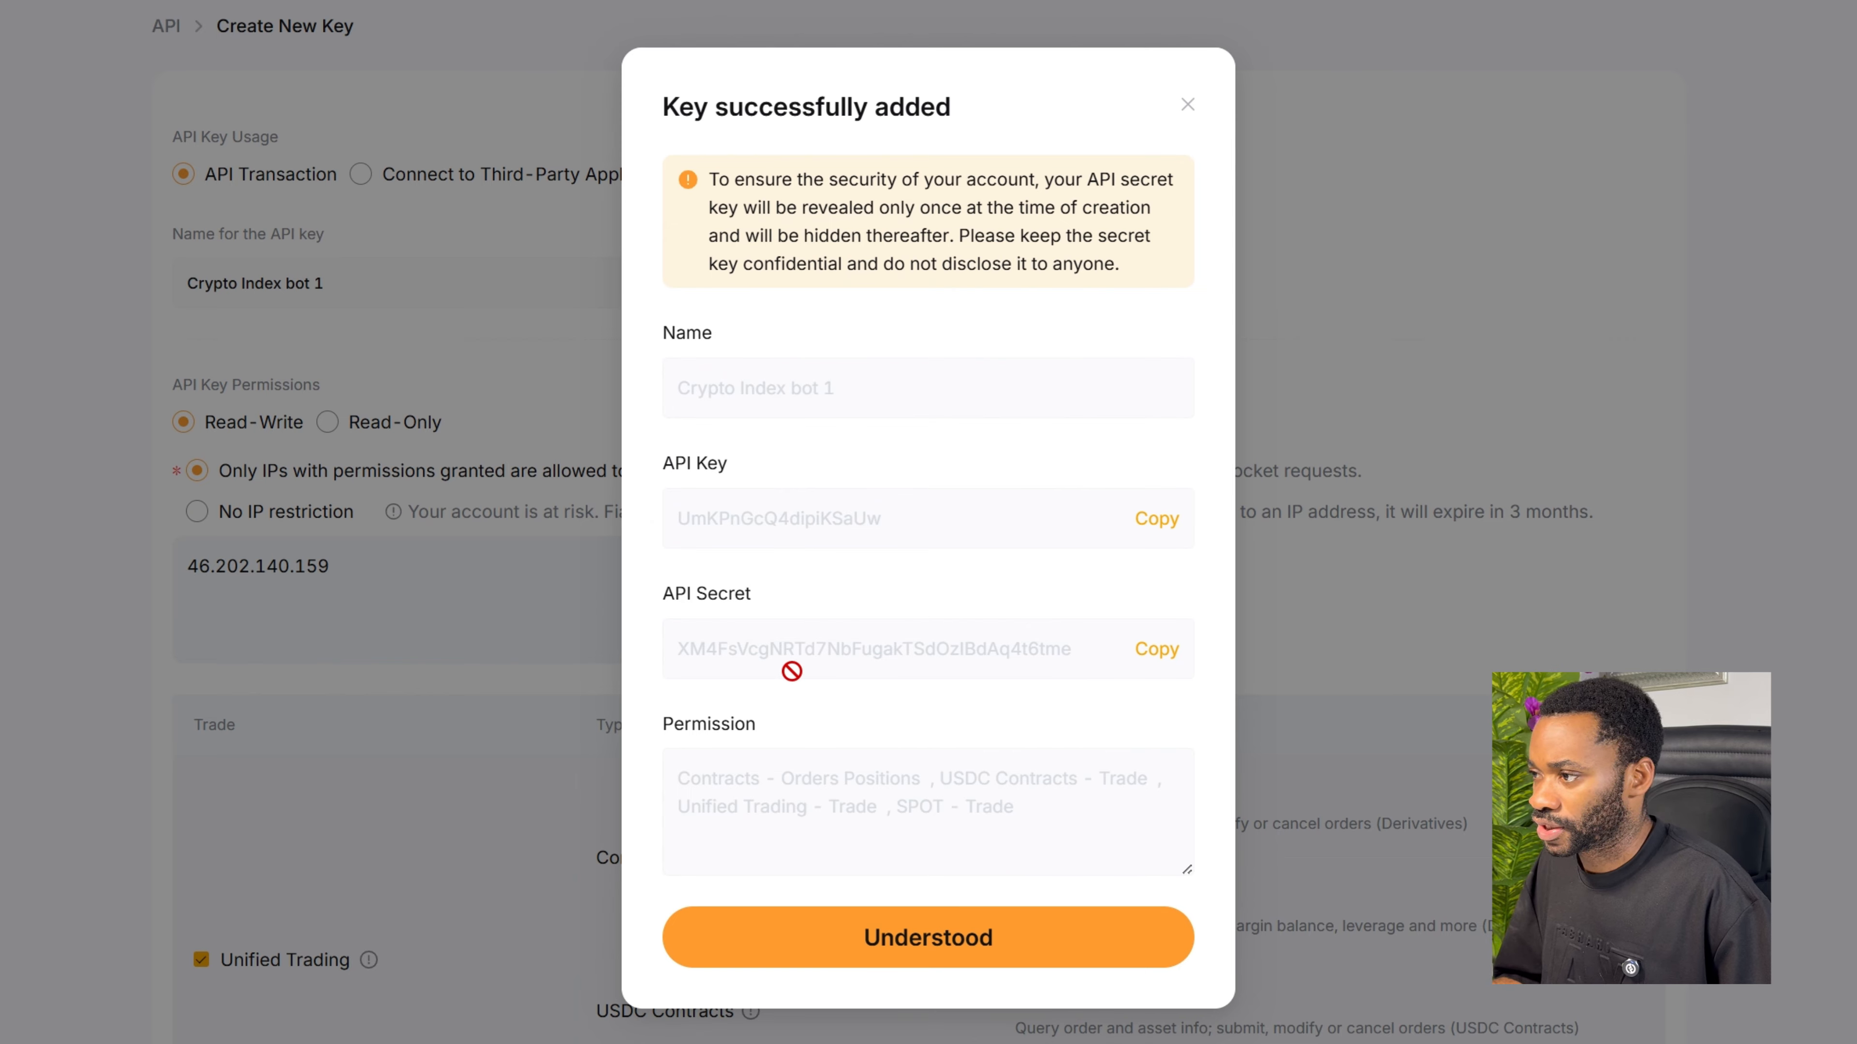
- Copy the new key's API secret from Bybit and paste it into the API Secret field of the Algoclient exchange-linking form
click(1156, 654)
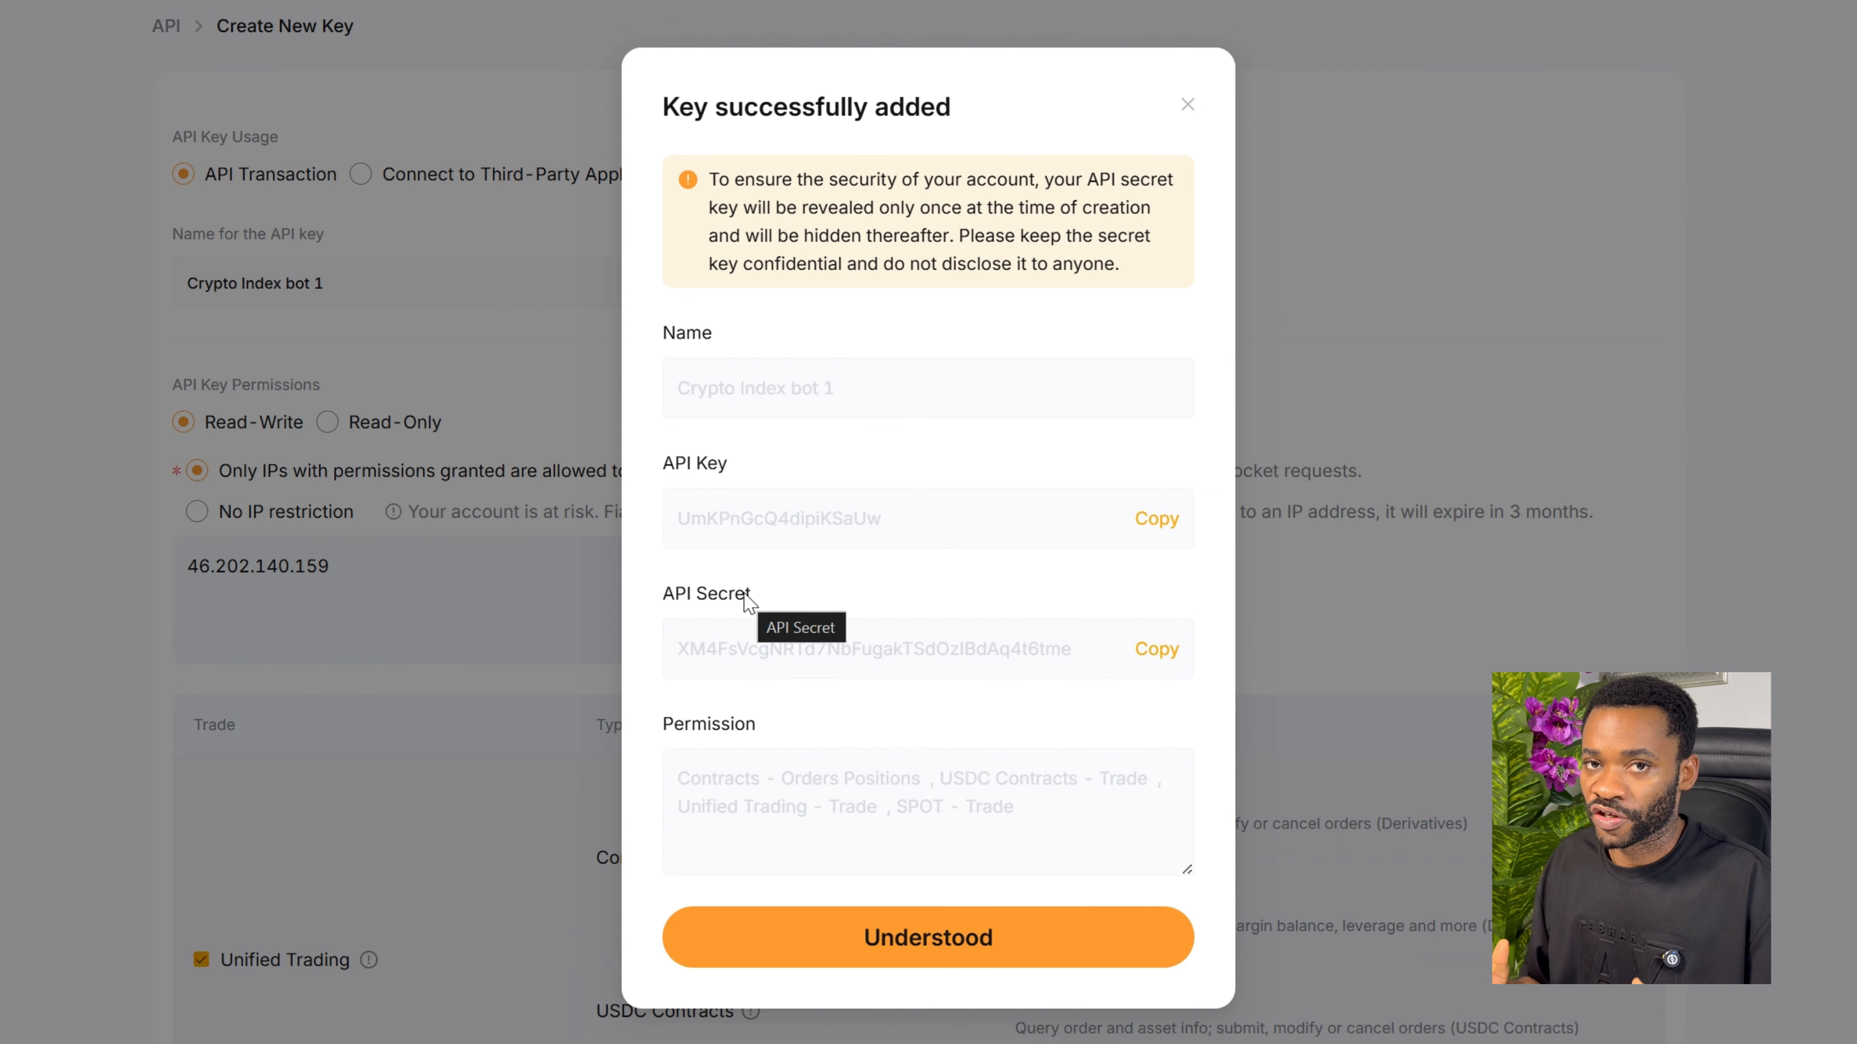
click(1156, 667)
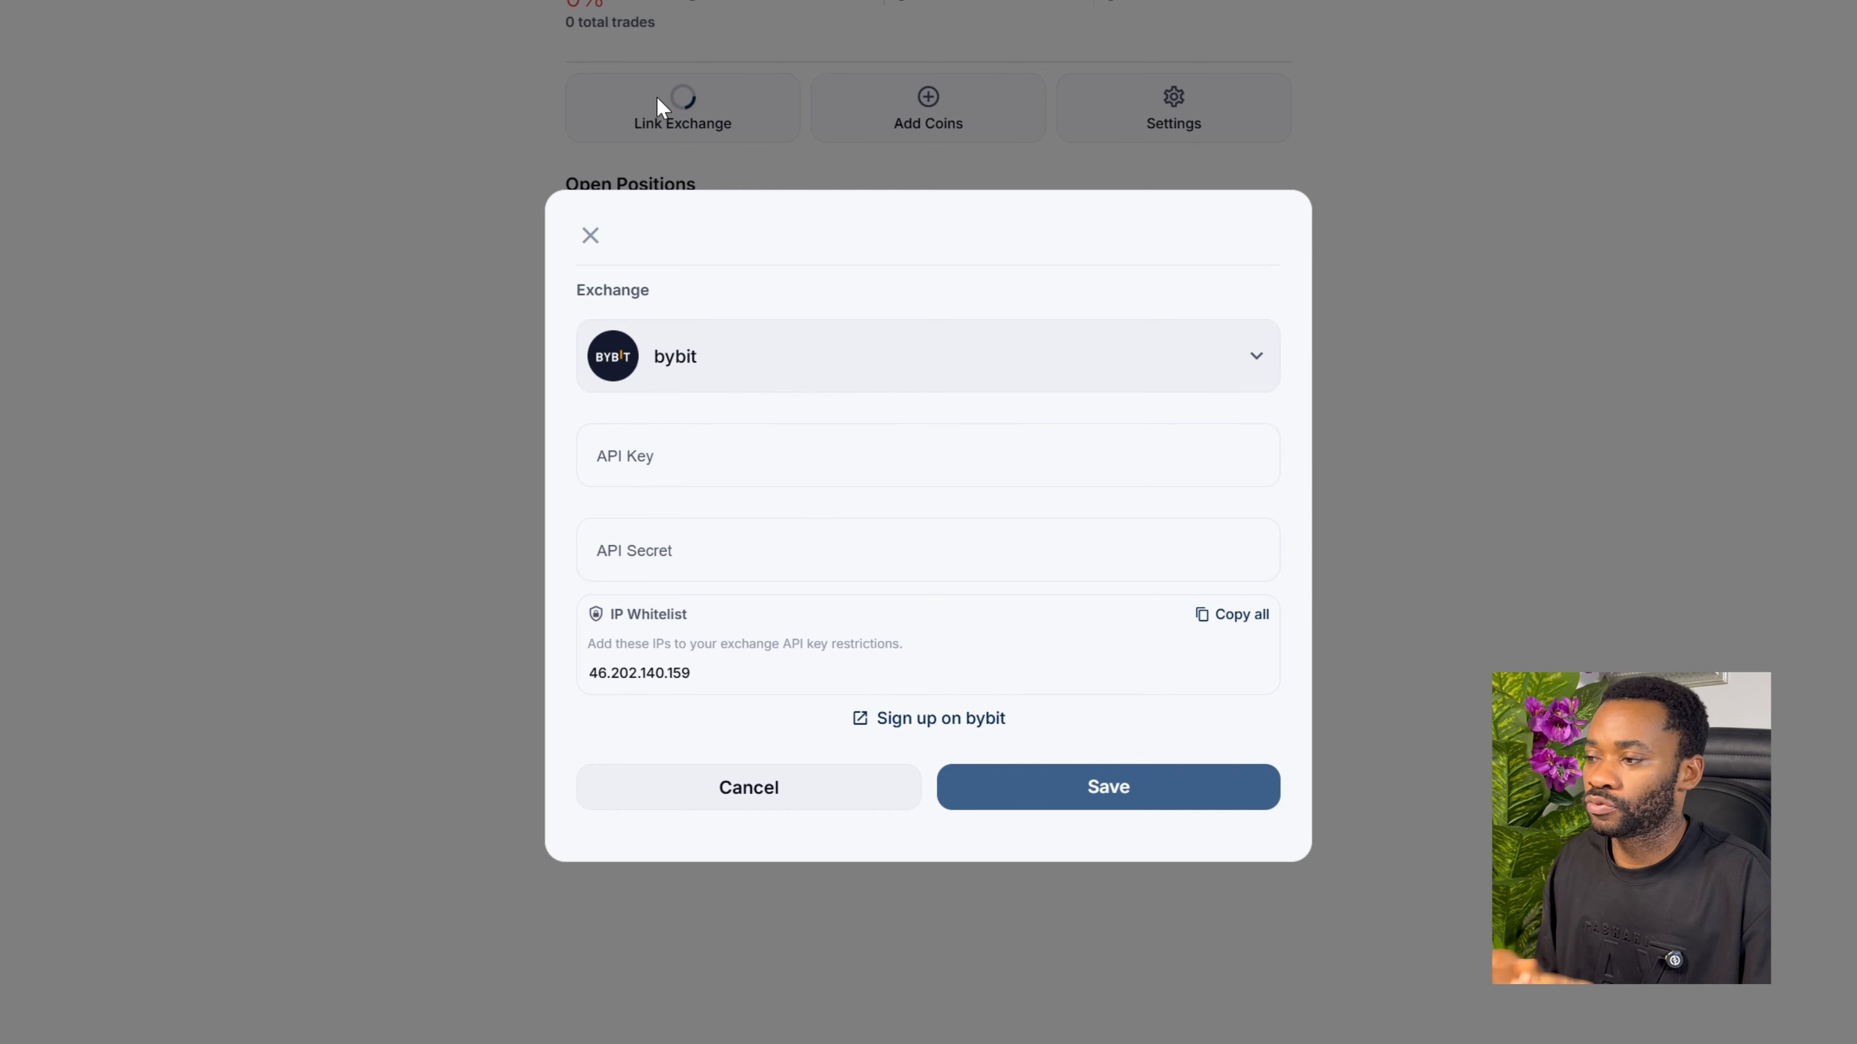
click(598, 552)
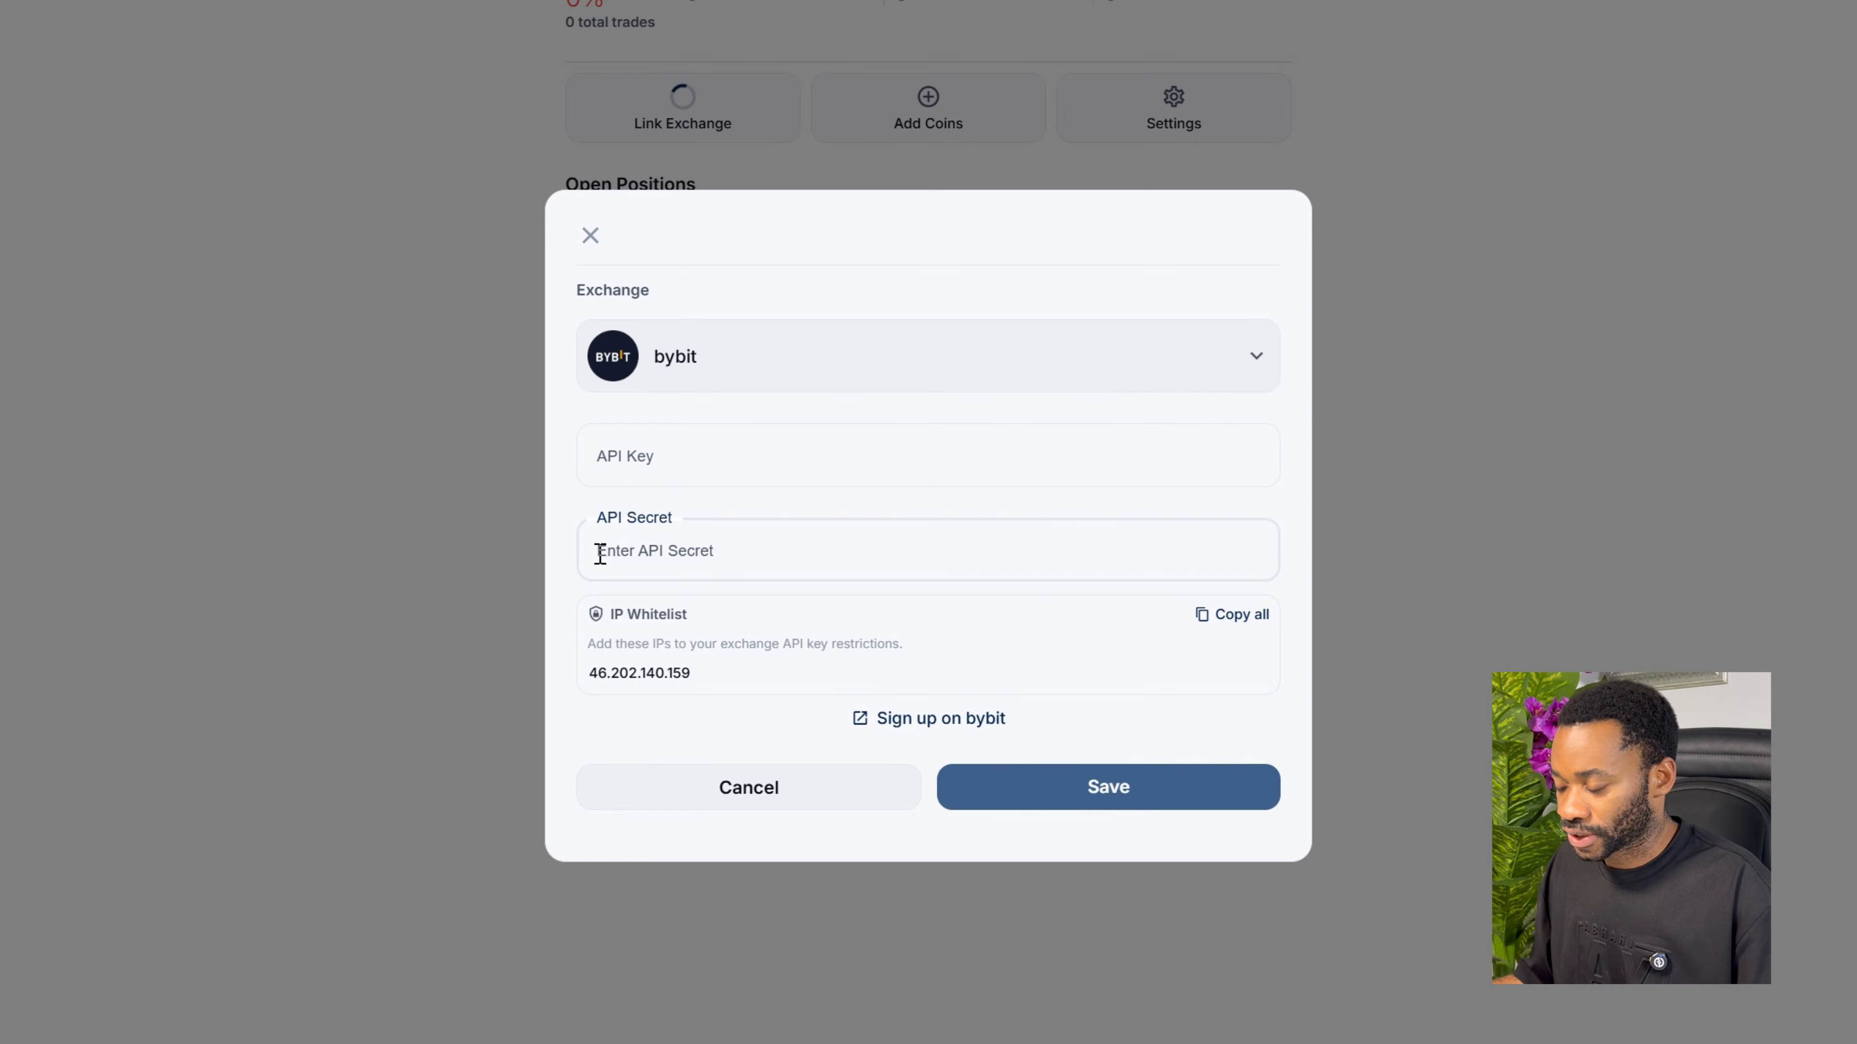
key(ctrl+v)
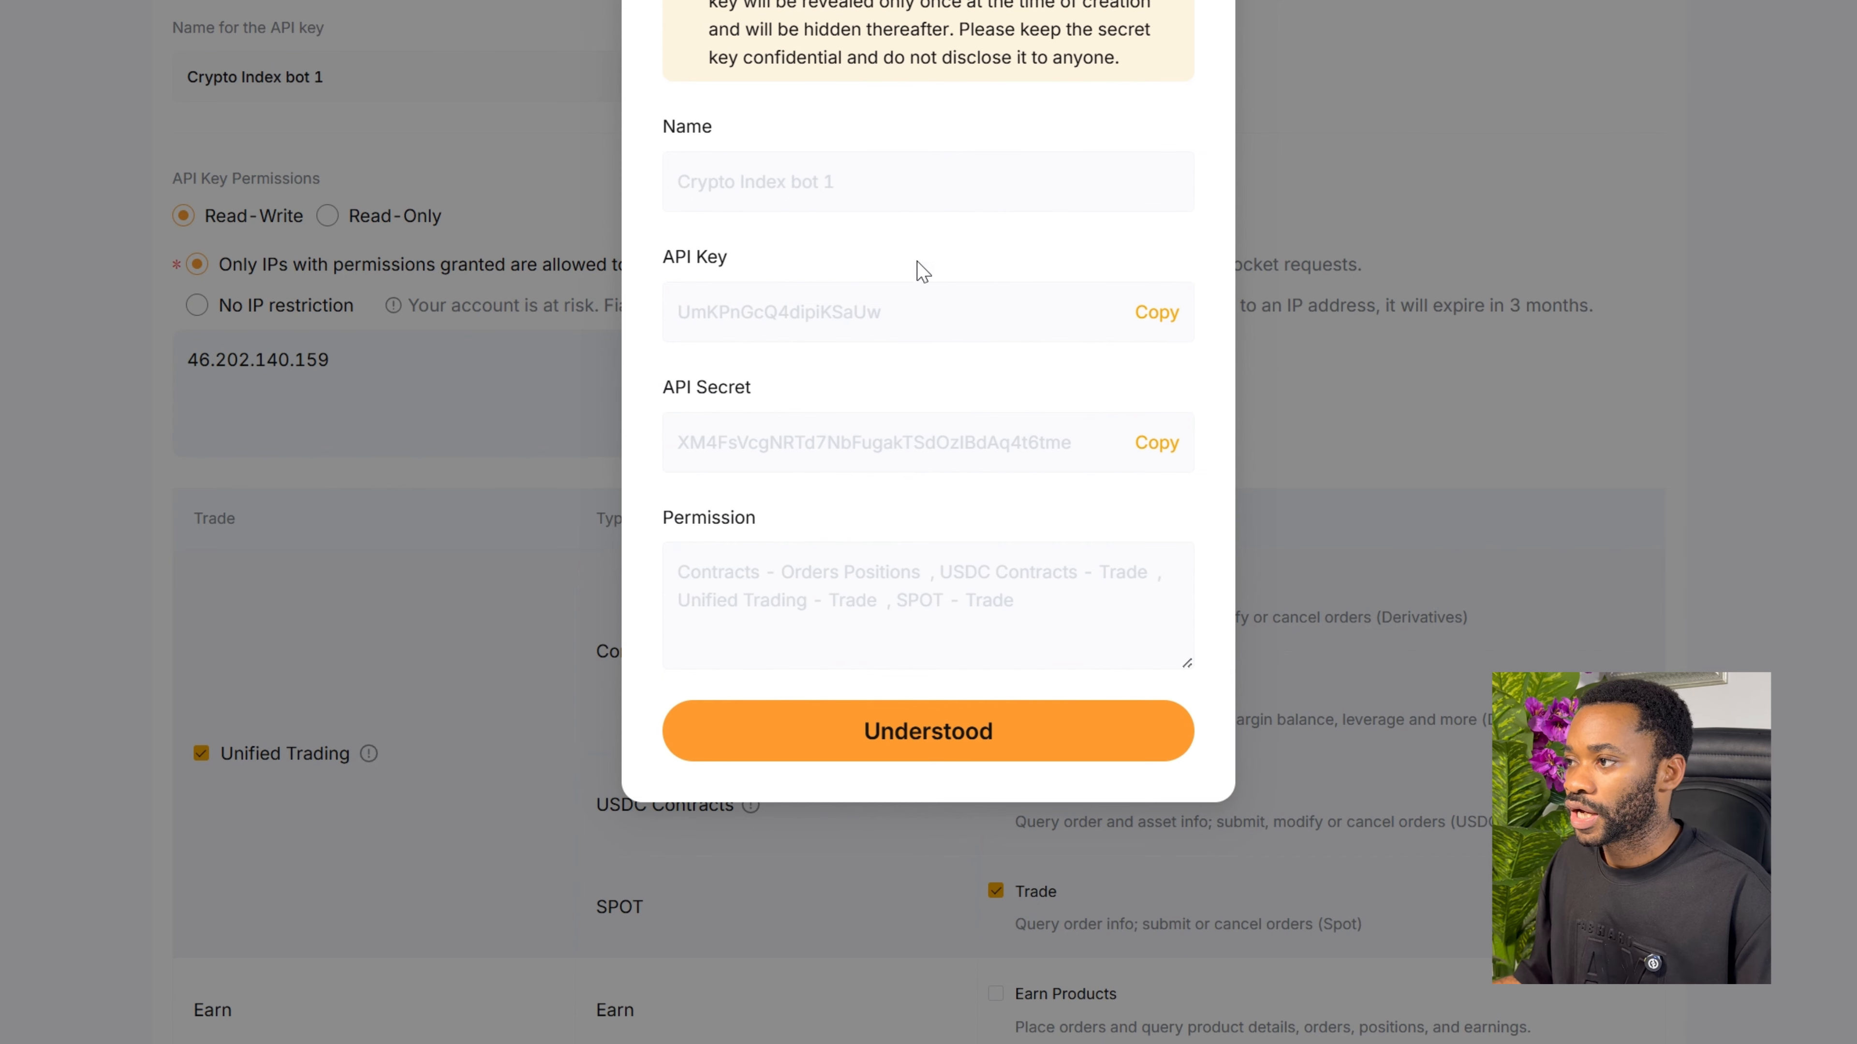
- Copy the new API key from Bybit and paste it into the API Key field of the Algoclient exchange-linking form
click(1143, 329)
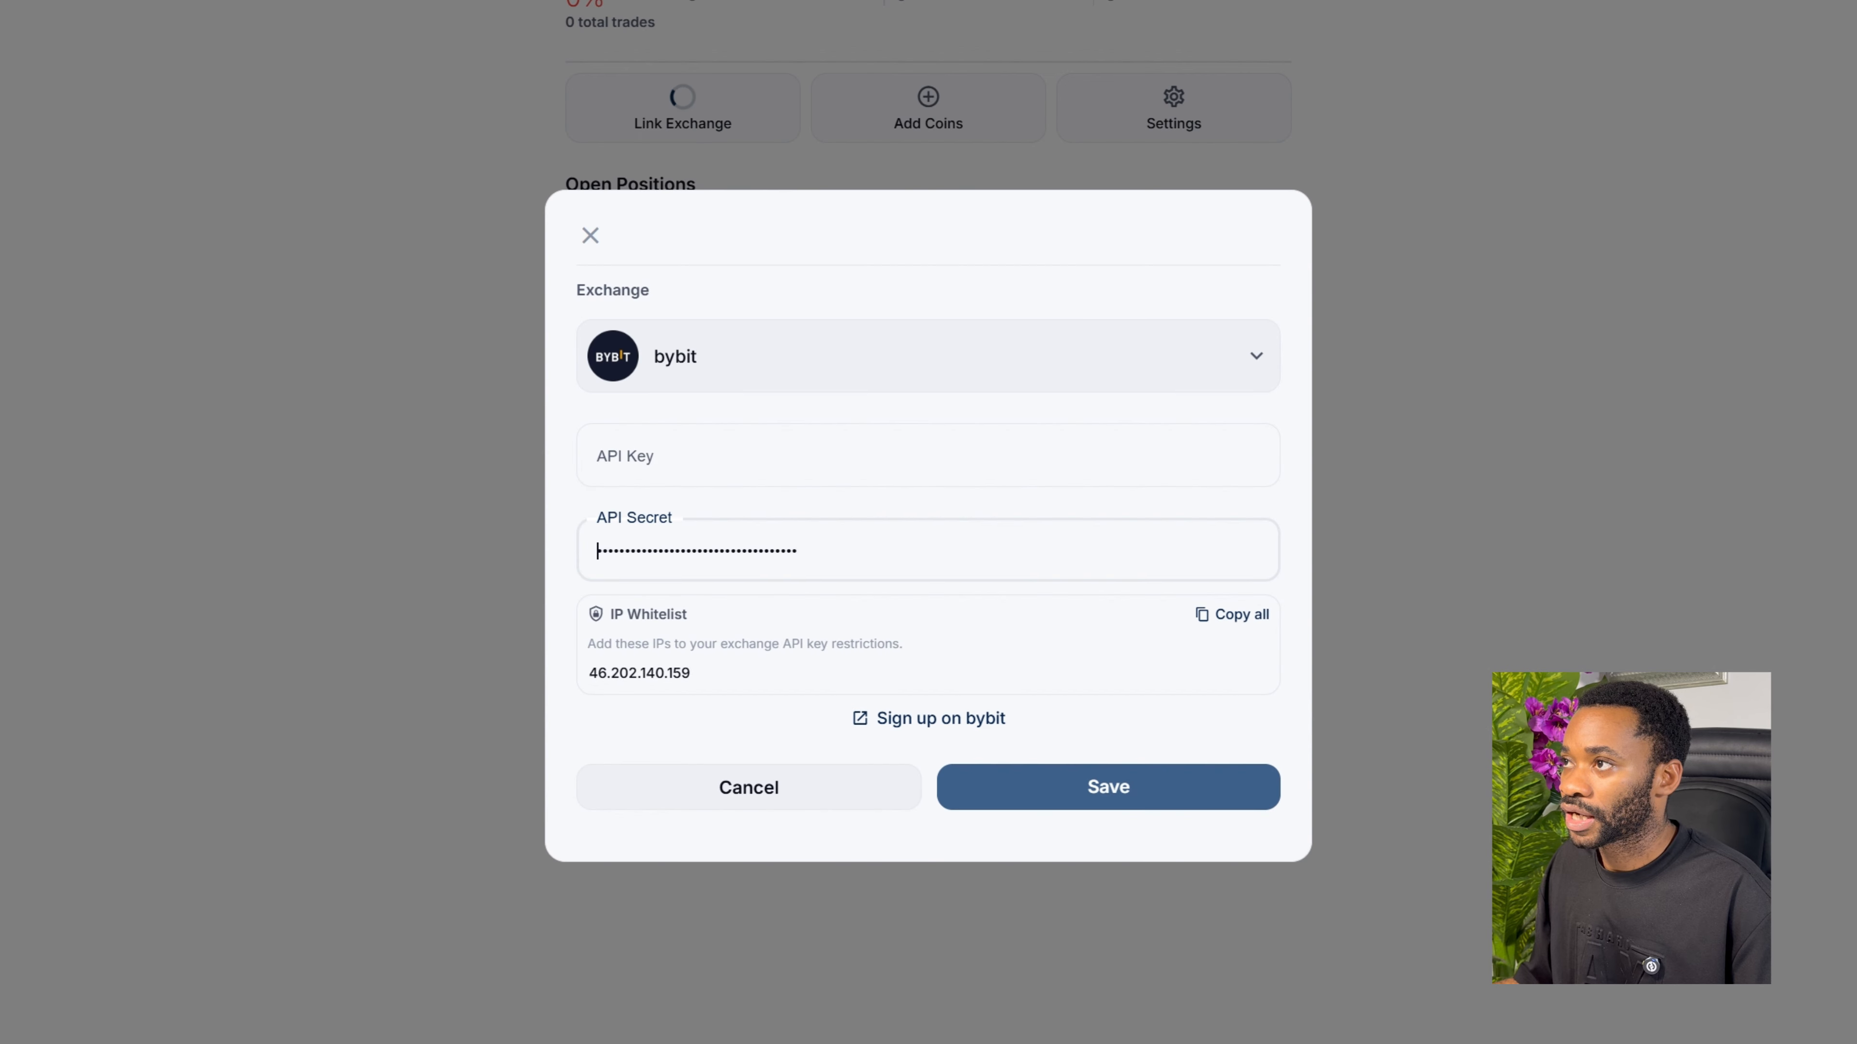
click(652, 462)
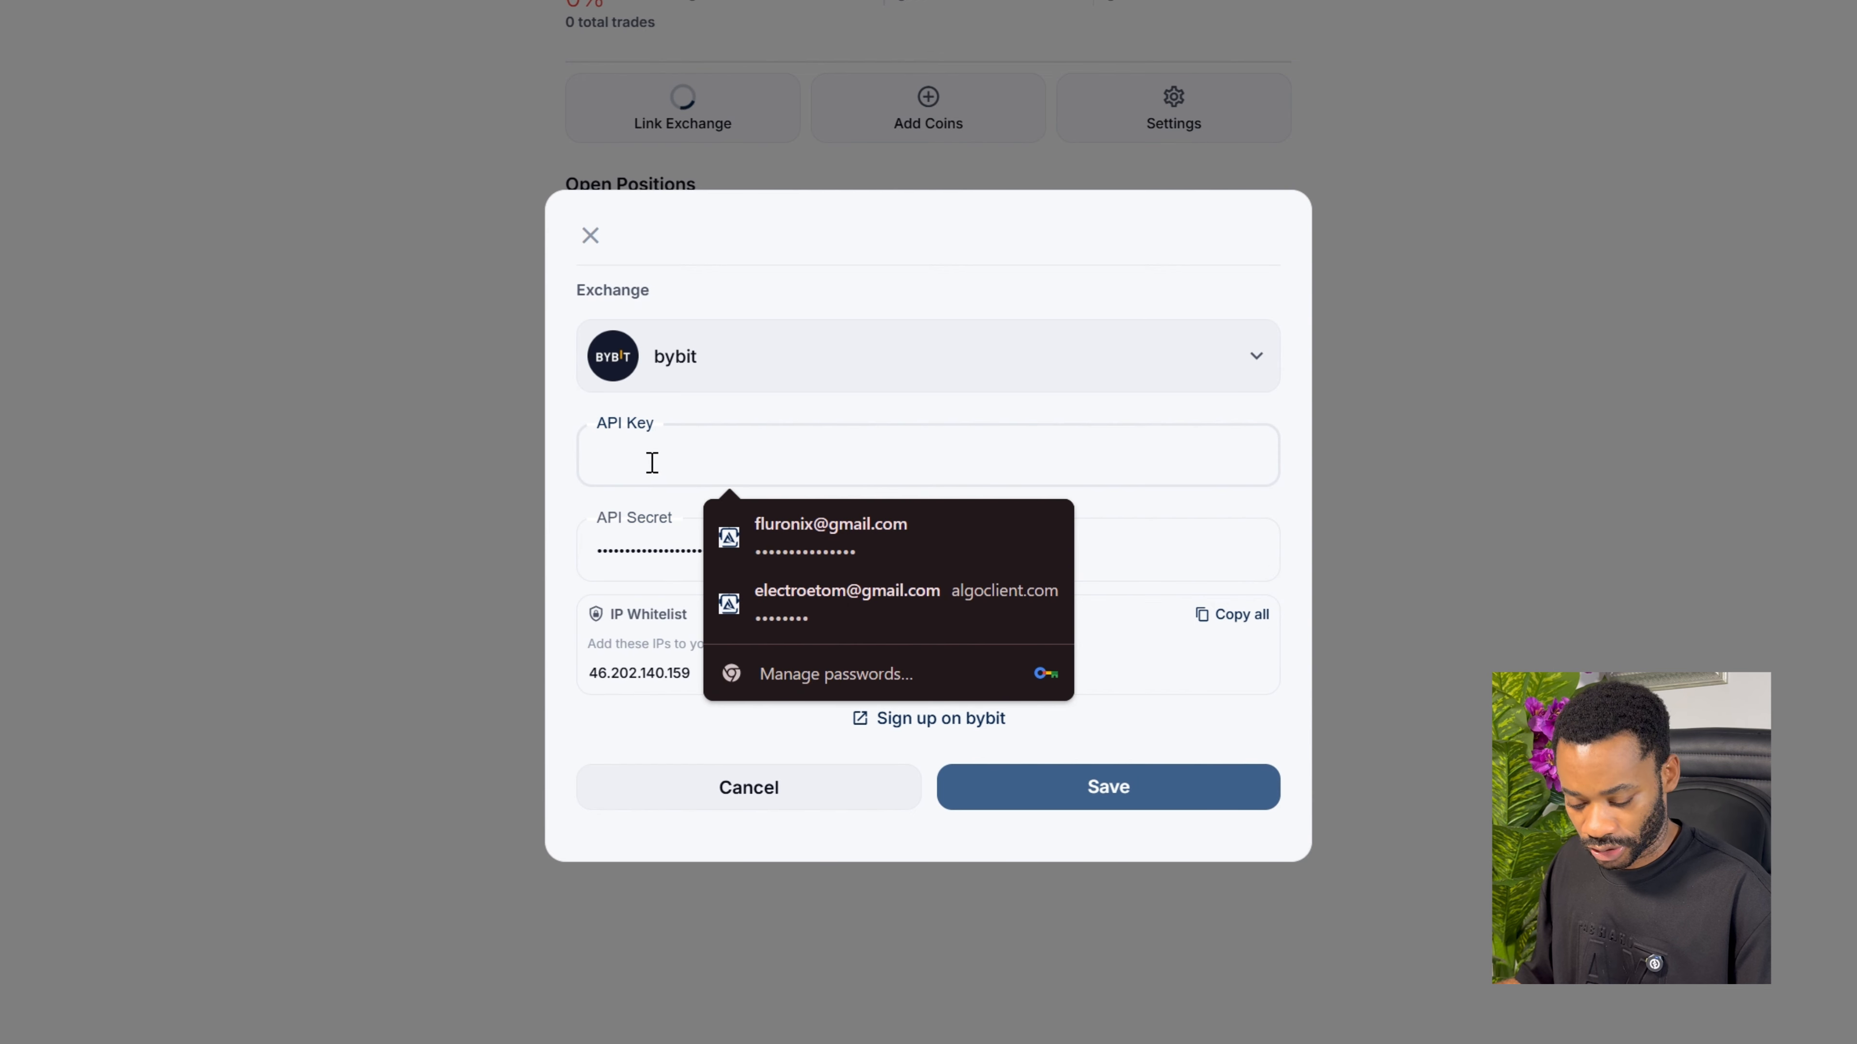
key(ctrl+v)
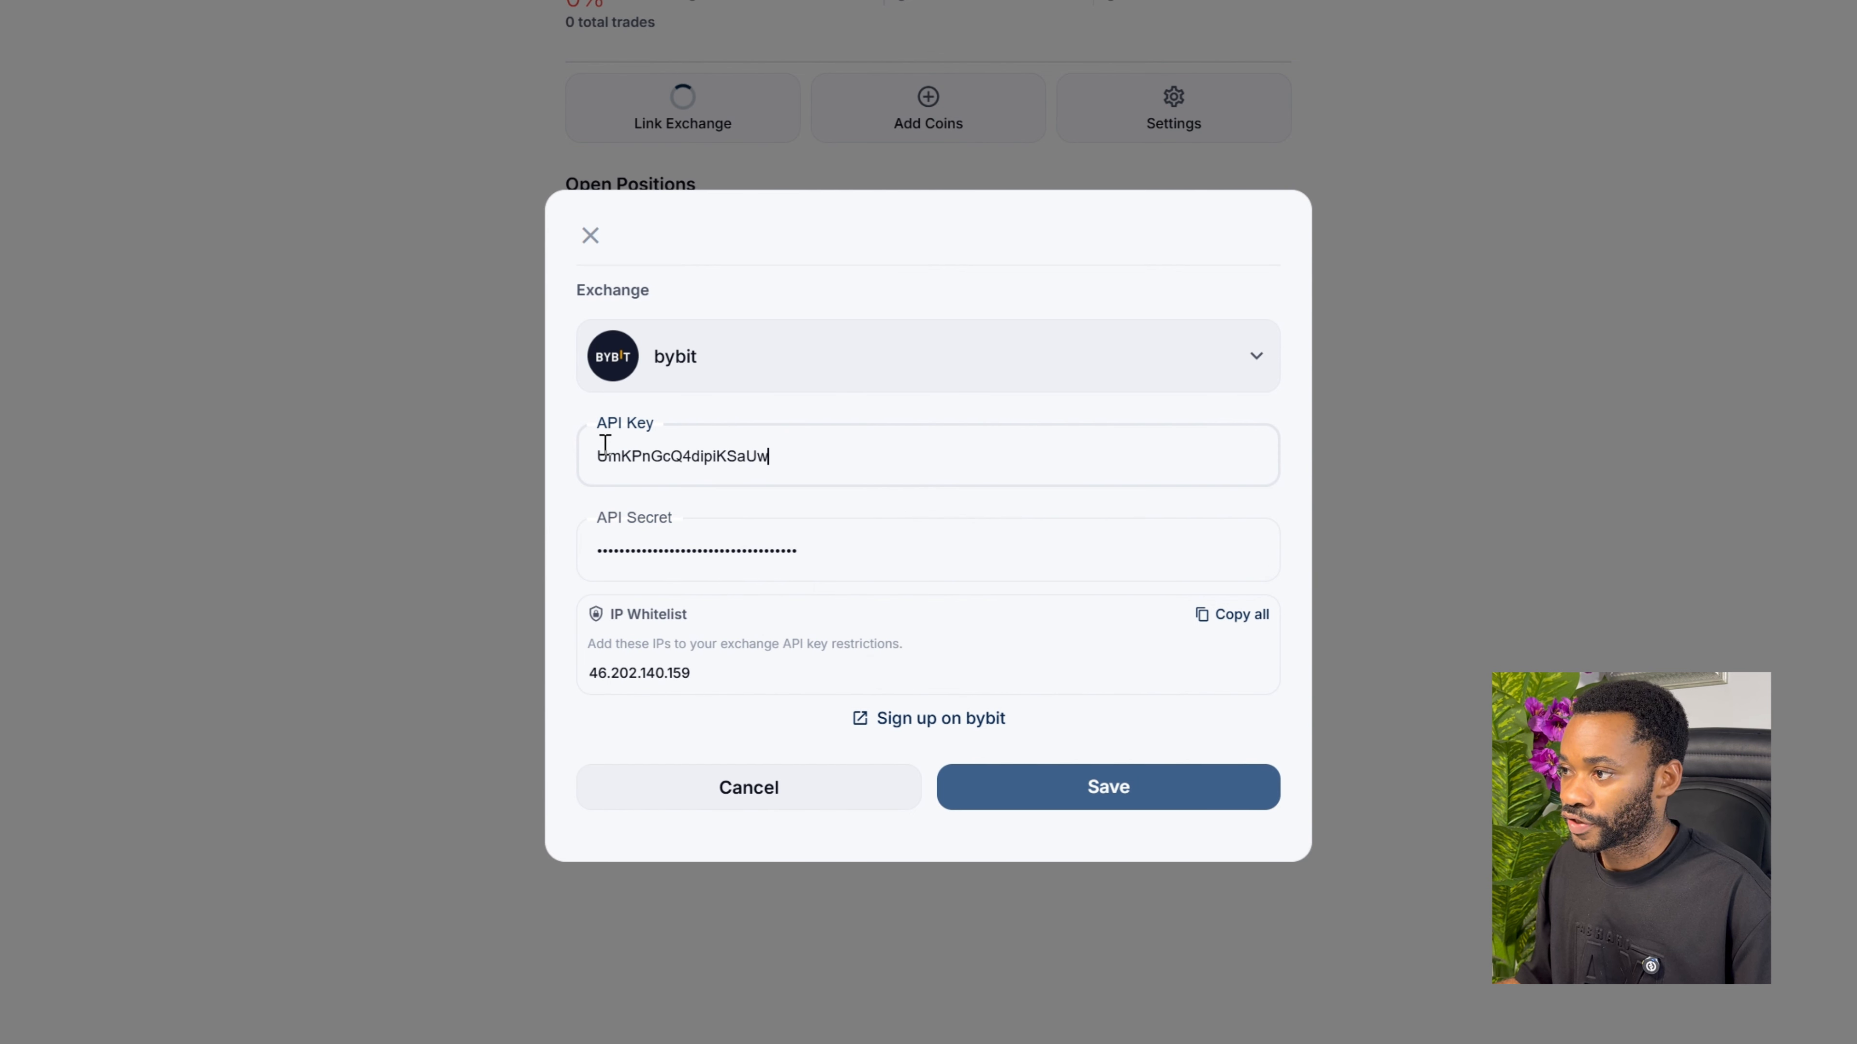
click(826, 430)
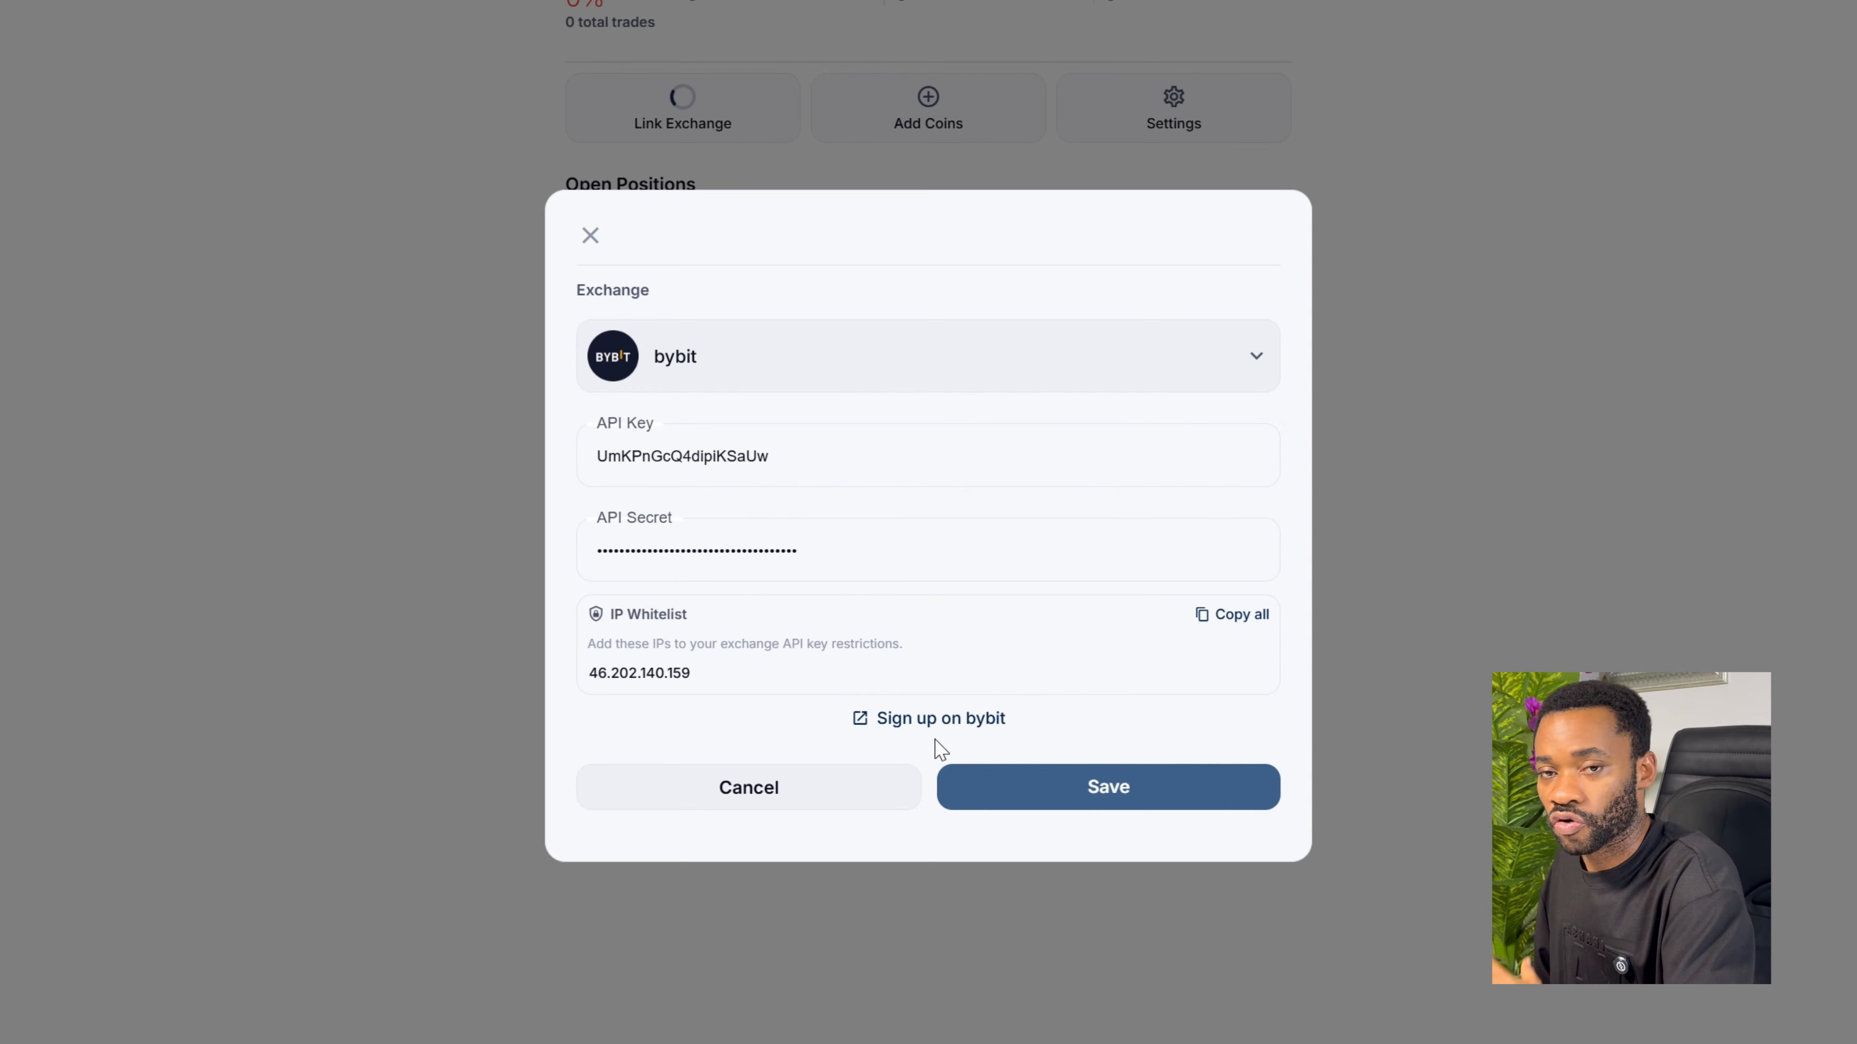
- Save the bybit exchange link, then dismiss the browser's password-saving prompt and the confirmation message
click(1026, 799)
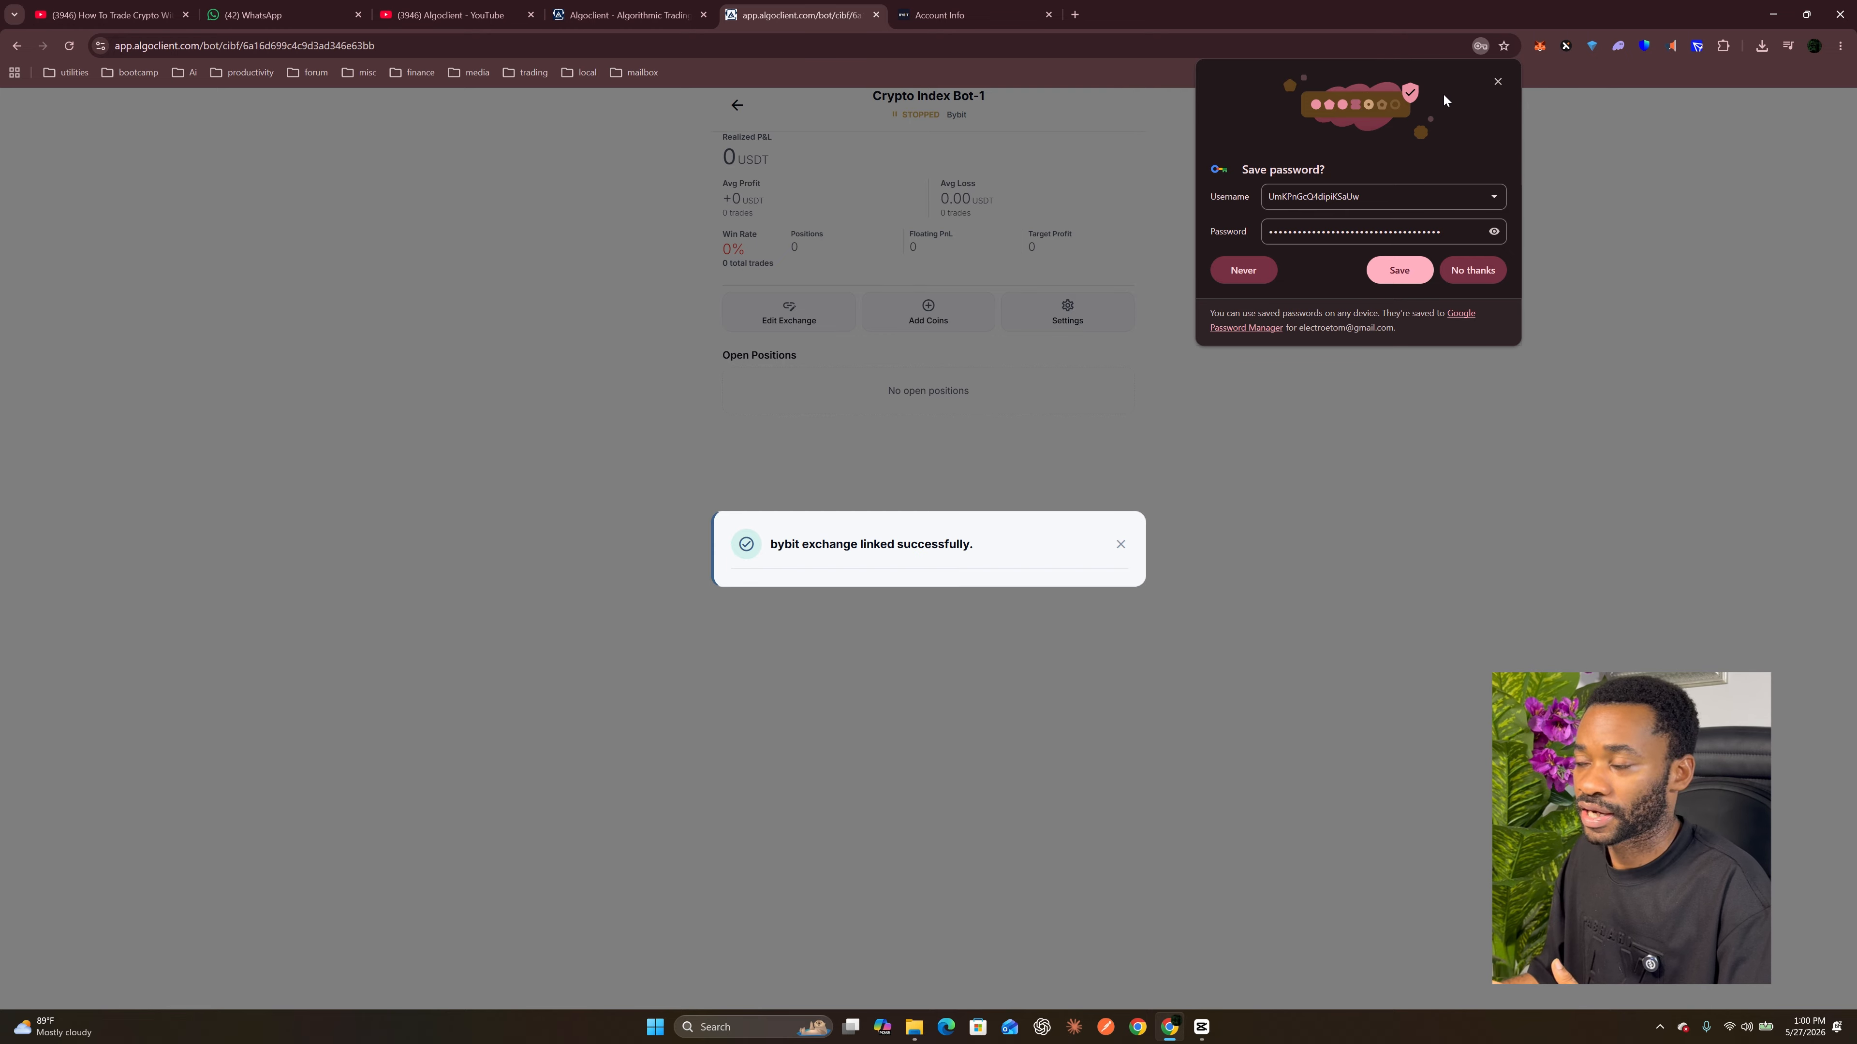
click(1497, 81)
click(1118, 544)
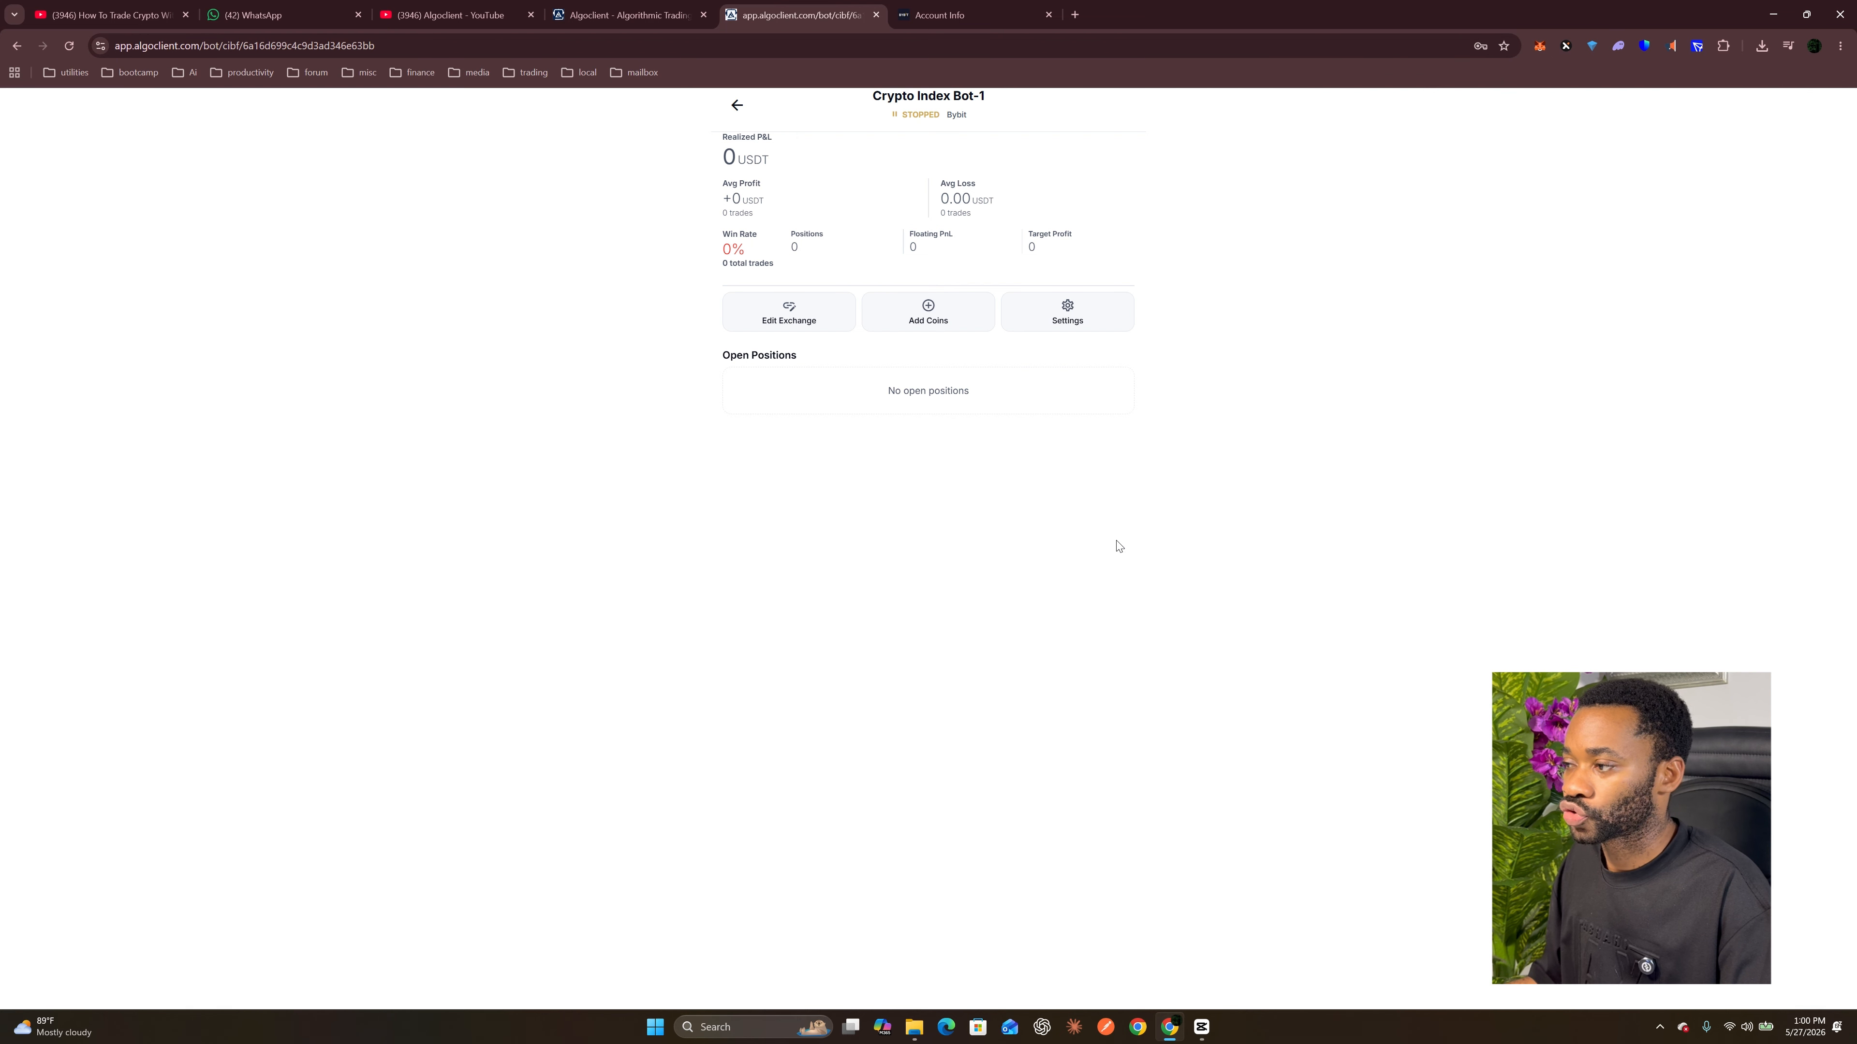
- Reopen the bot's linked exchange details and select the stored API secret to inspect it
click(784, 321)
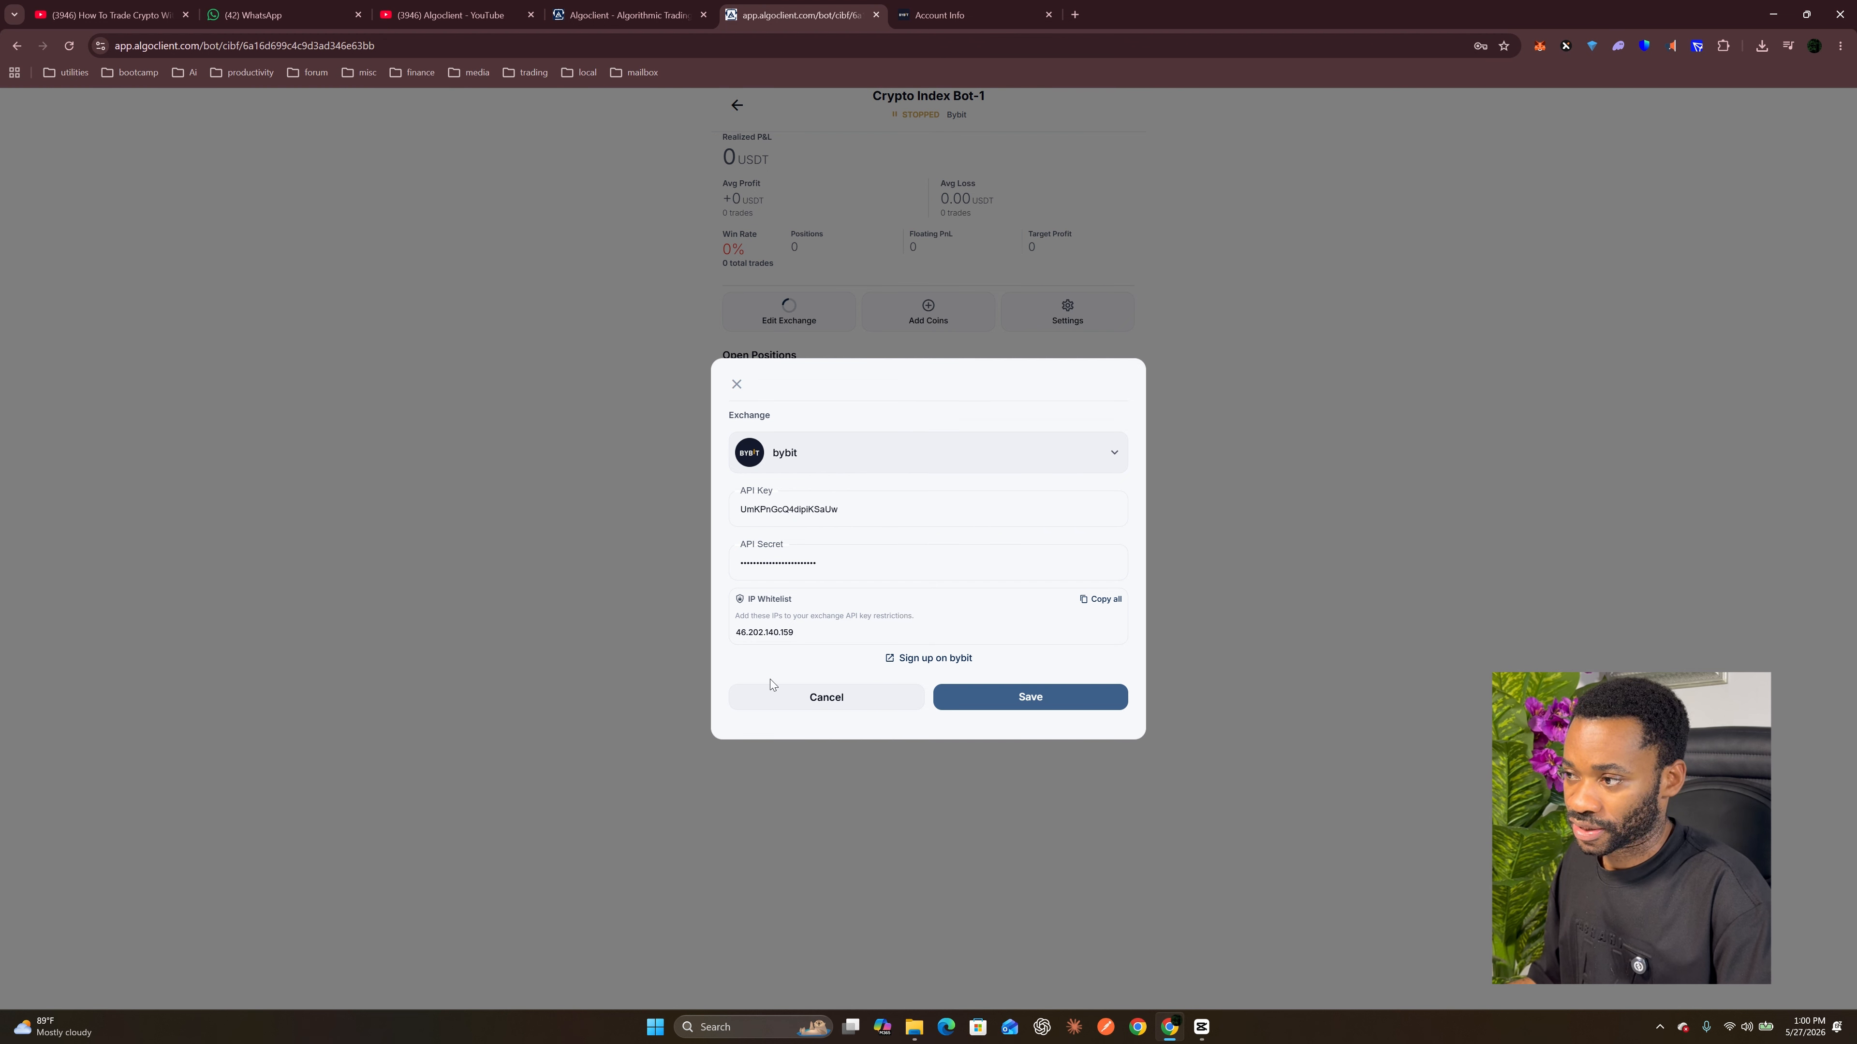
double_click(756, 563)
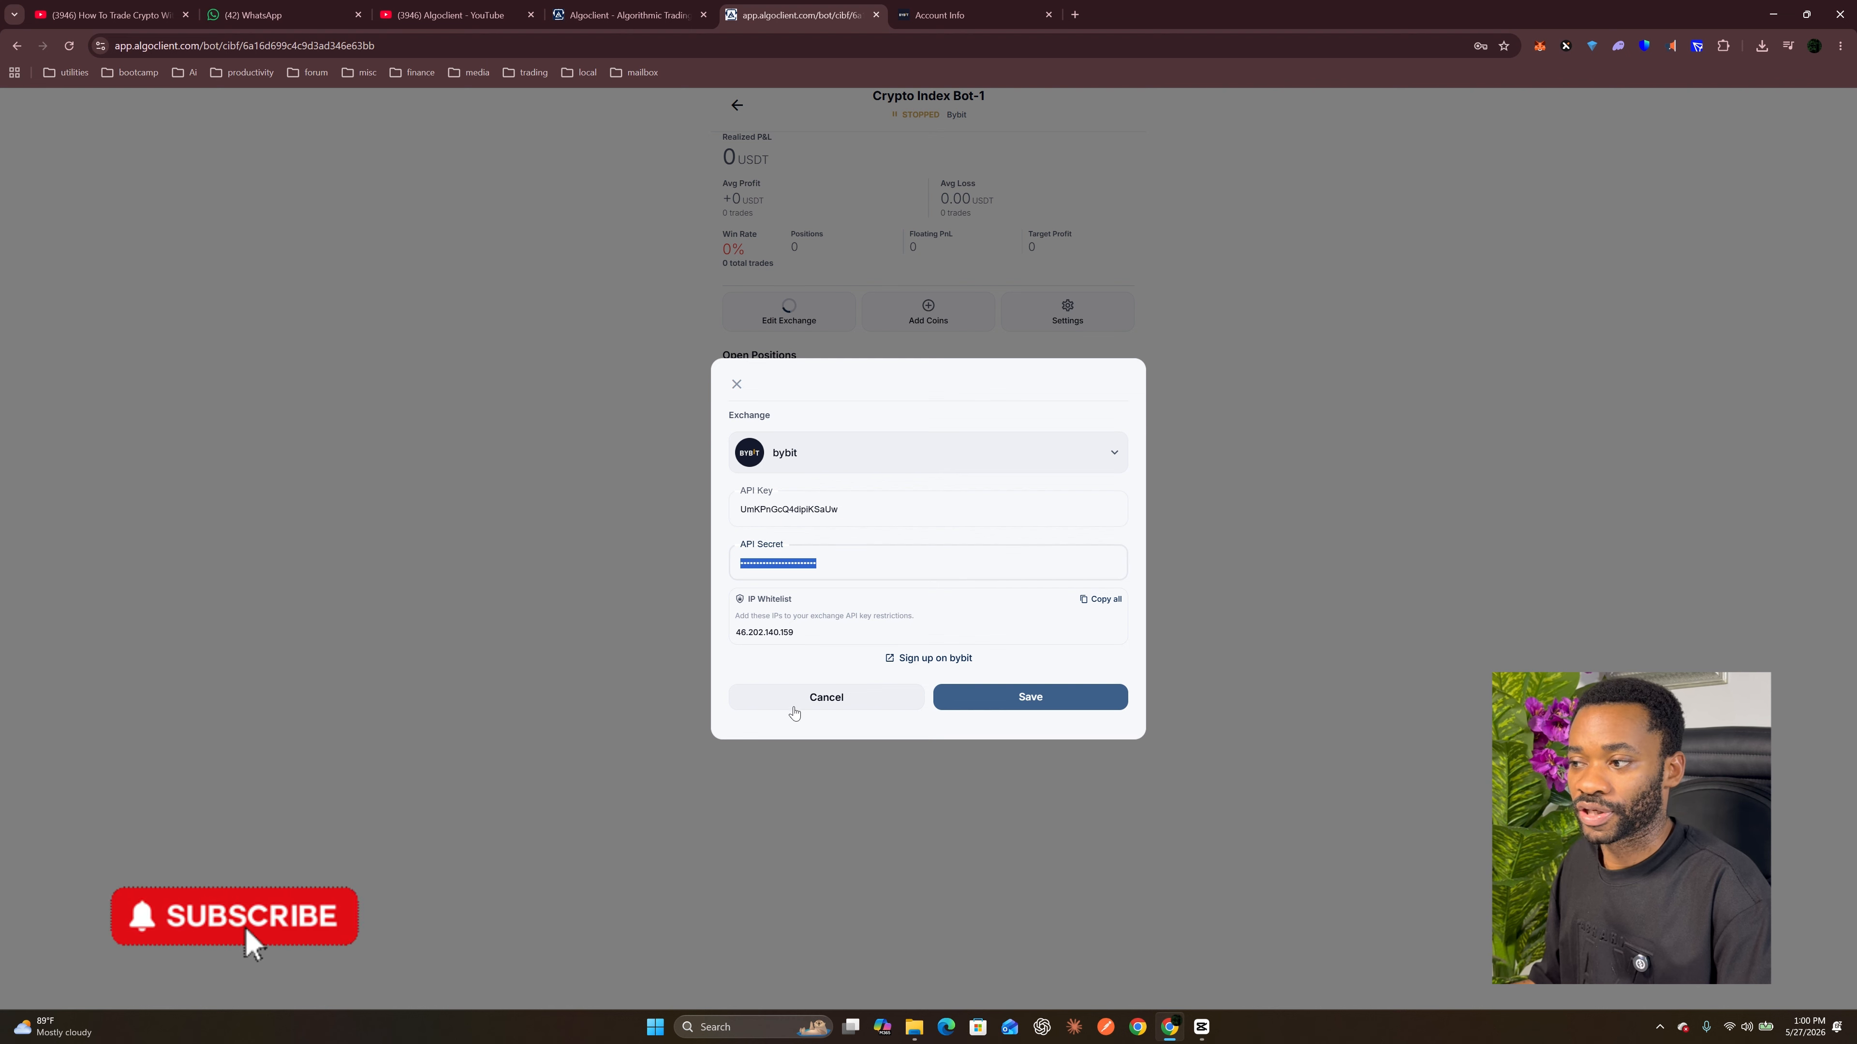